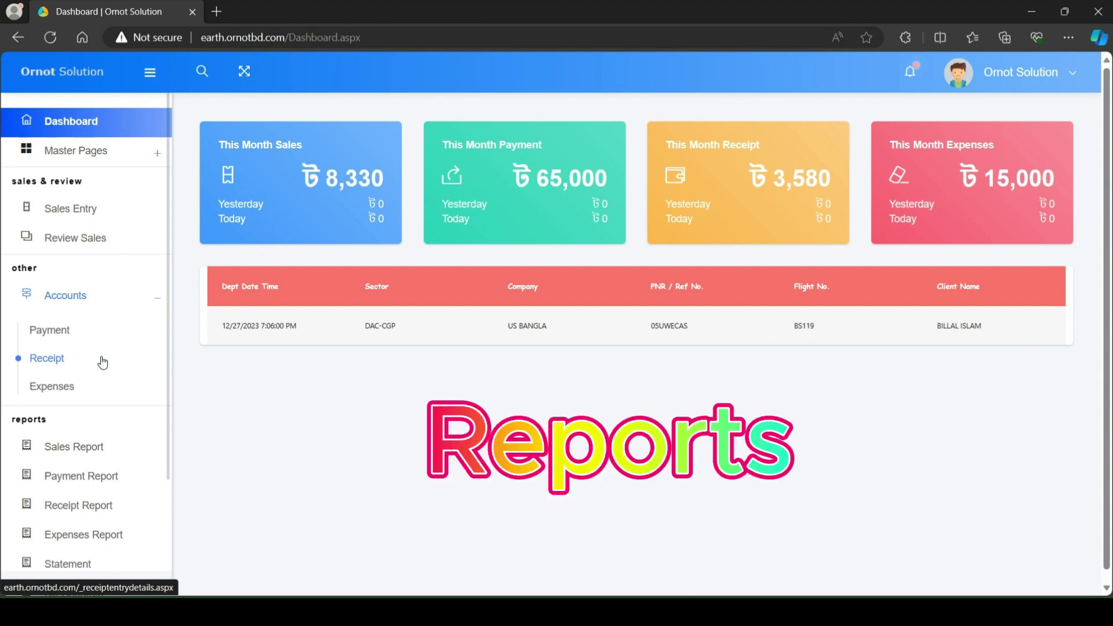
# Step: Run the Sales Report for 12/01/2023–12/25/2023, listing two sales totalling 8,330.00 fare
pyautogui.scroll(-1, 102, 361)
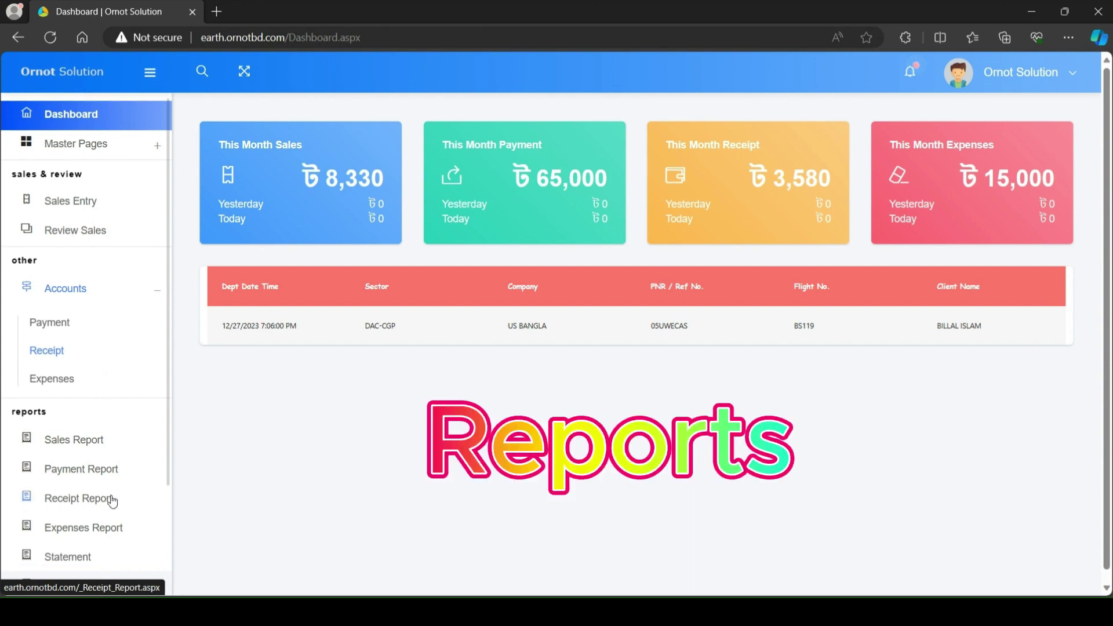
pyautogui.scroll(-1, 134, 497)
pyautogui.scroll(-1, 135, 500)
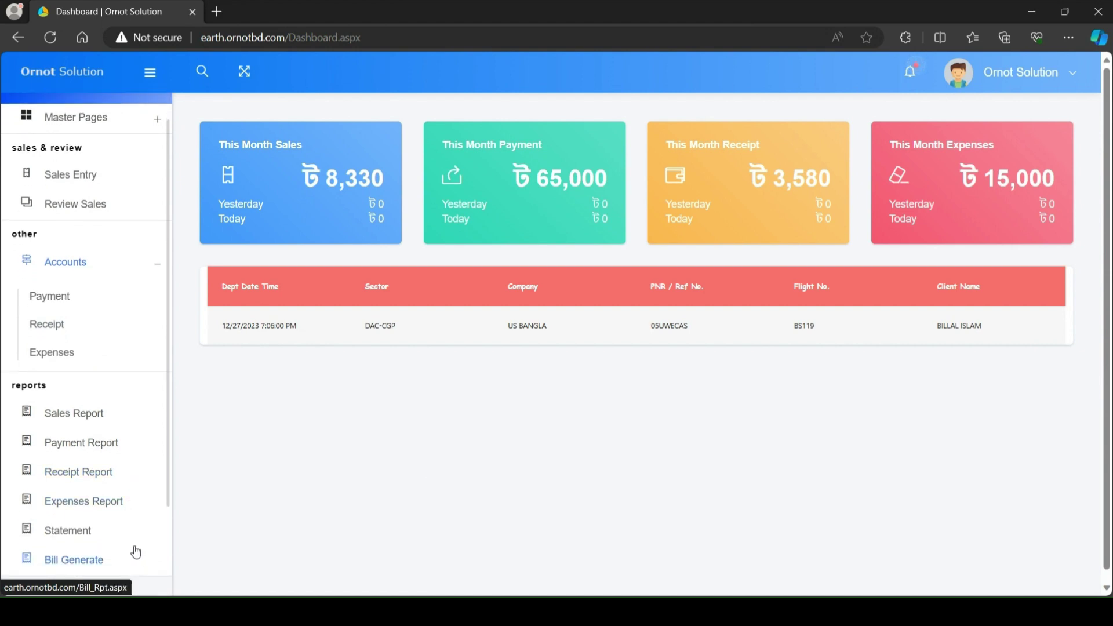
pyautogui.click(94, 418)
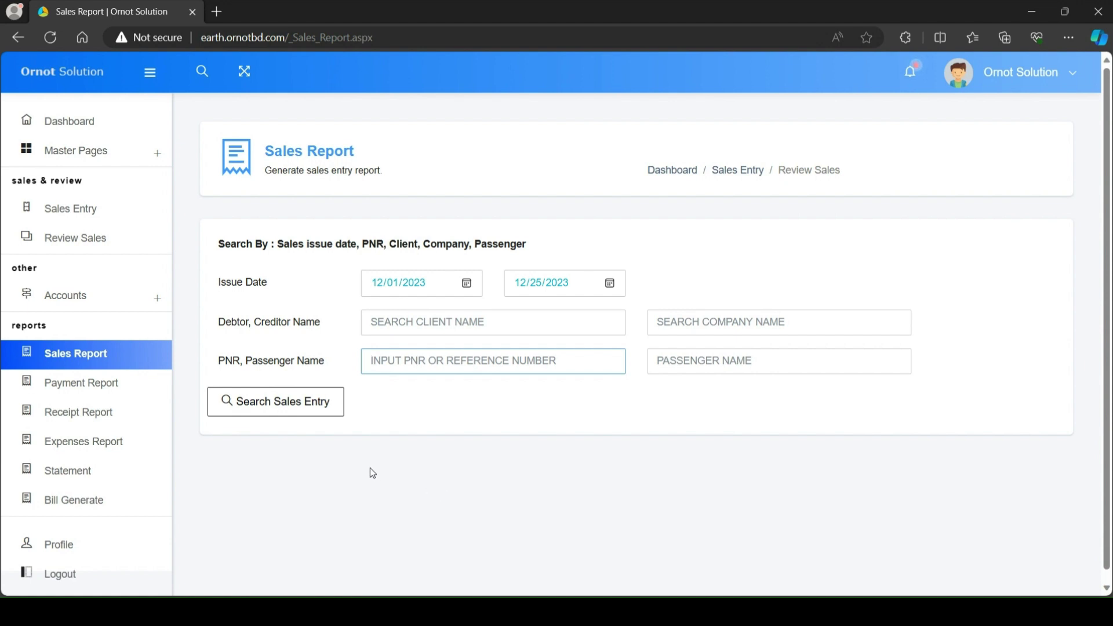
pyautogui.click(294, 415)
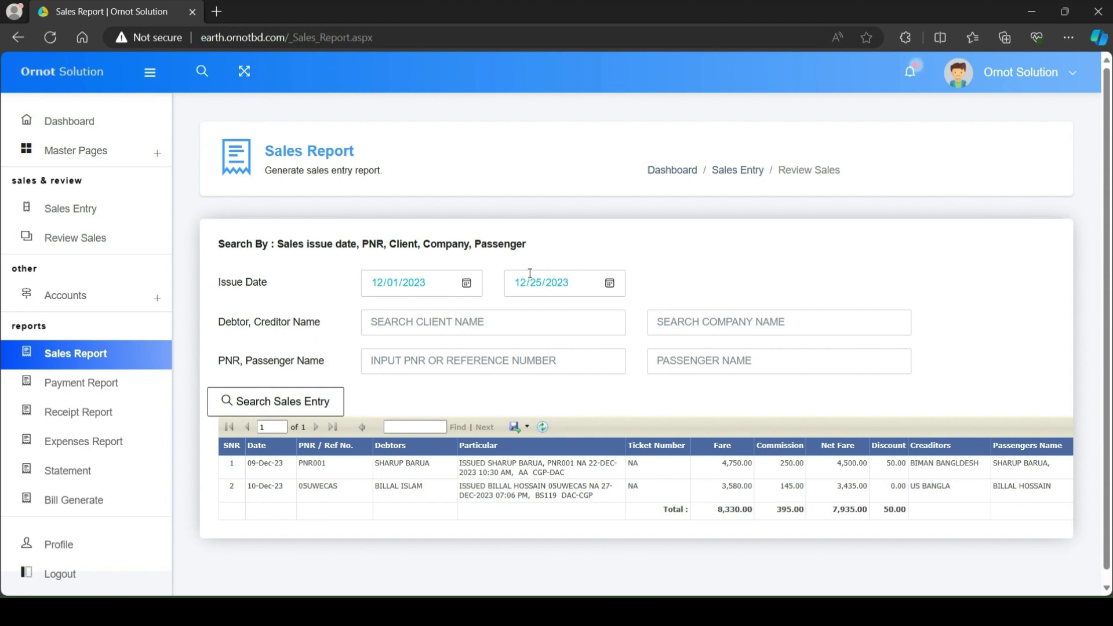
# Step: Filter the sales report by a client chosen from suggestions, showing the single 3,580.00 sale
pyautogui.click(428, 323)
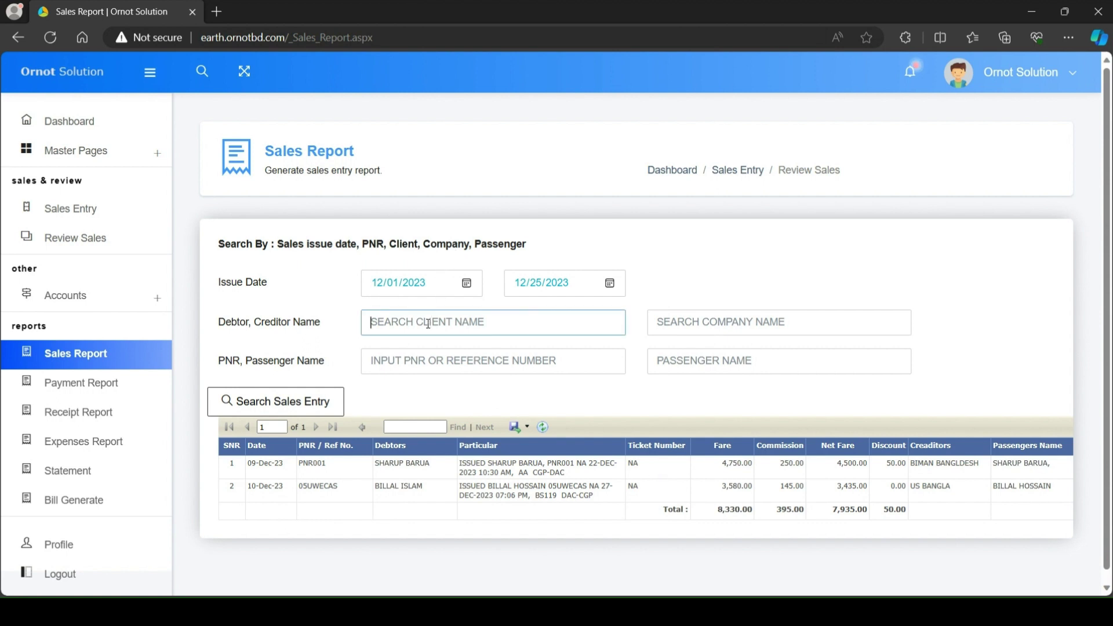
pyautogui.write('BI')
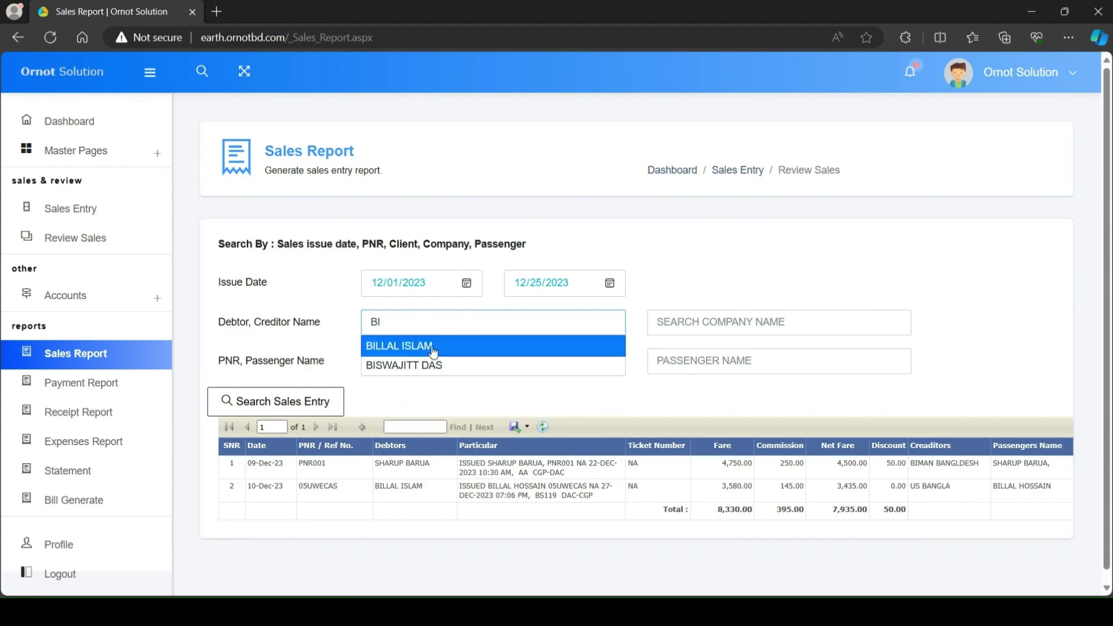
pyautogui.click(433, 346)
pyautogui.click(464, 283)
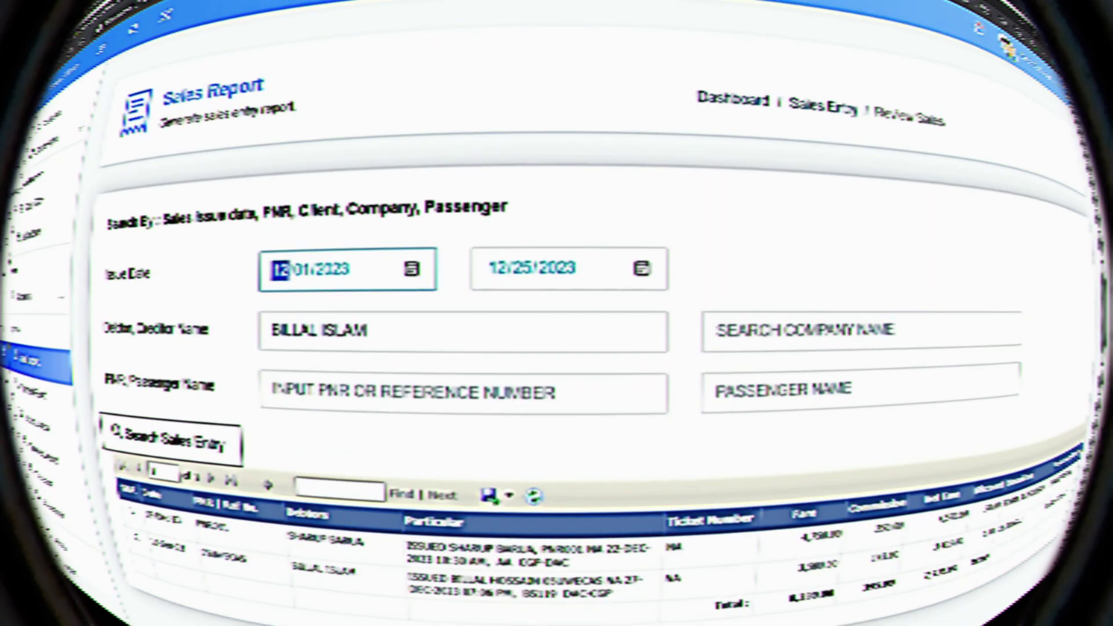
pyautogui.press('Down')
pyautogui.press('Down')
pyautogui.press('Down')
pyautogui.press('Down')
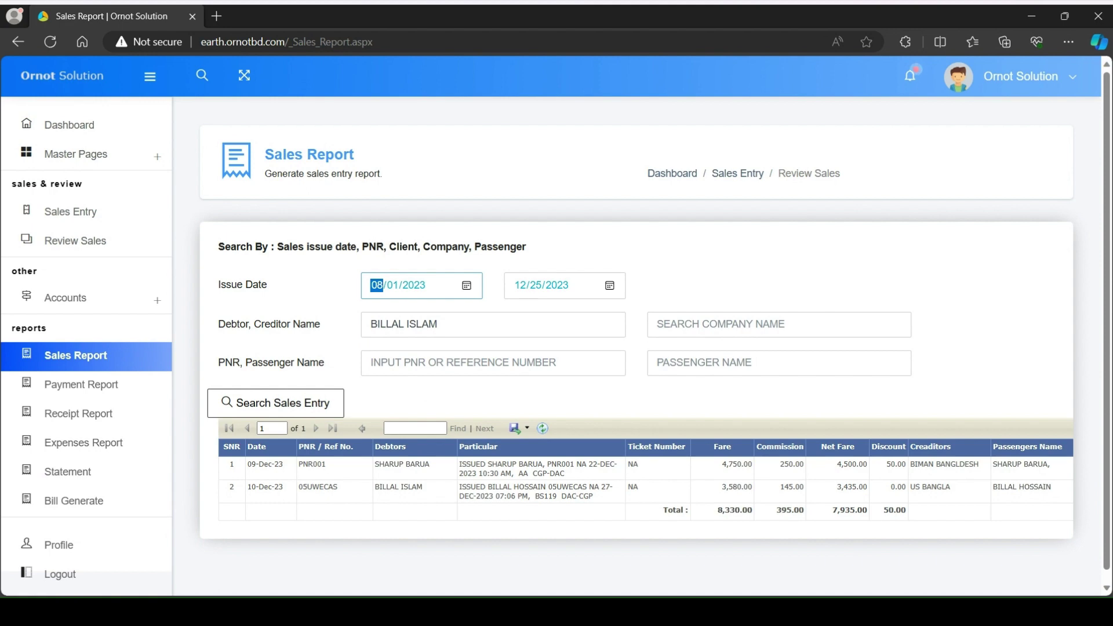
pyautogui.press('Right')
pyautogui.write('04')
pyautogui.click(325, 414)
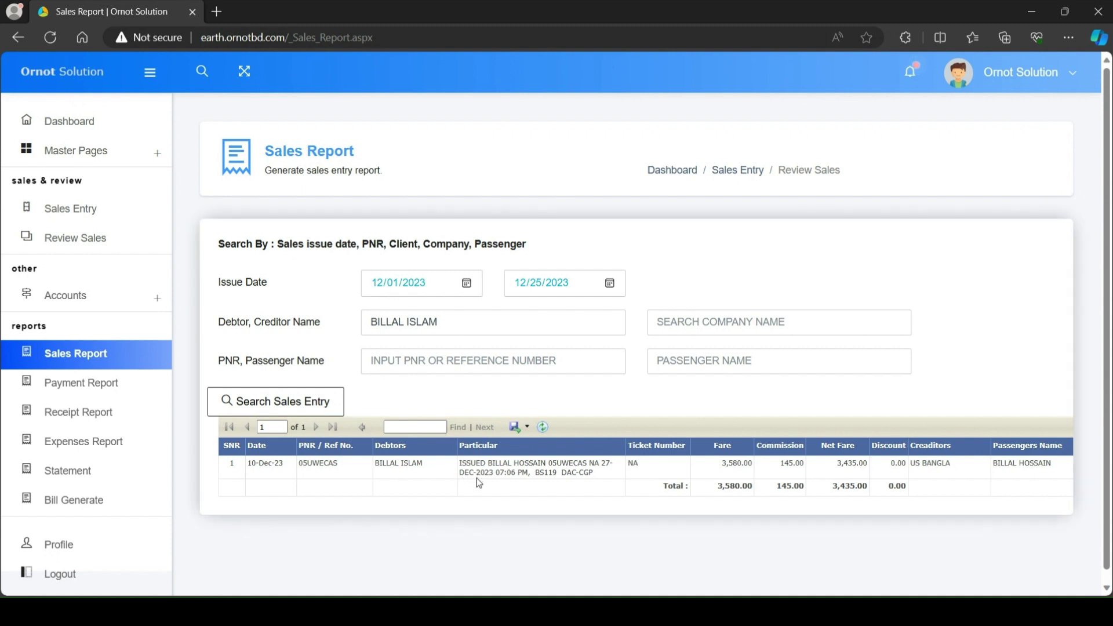
# Step: Open and dismiss the export format list, then clear the client filter
pyautogui.click(517, 435)
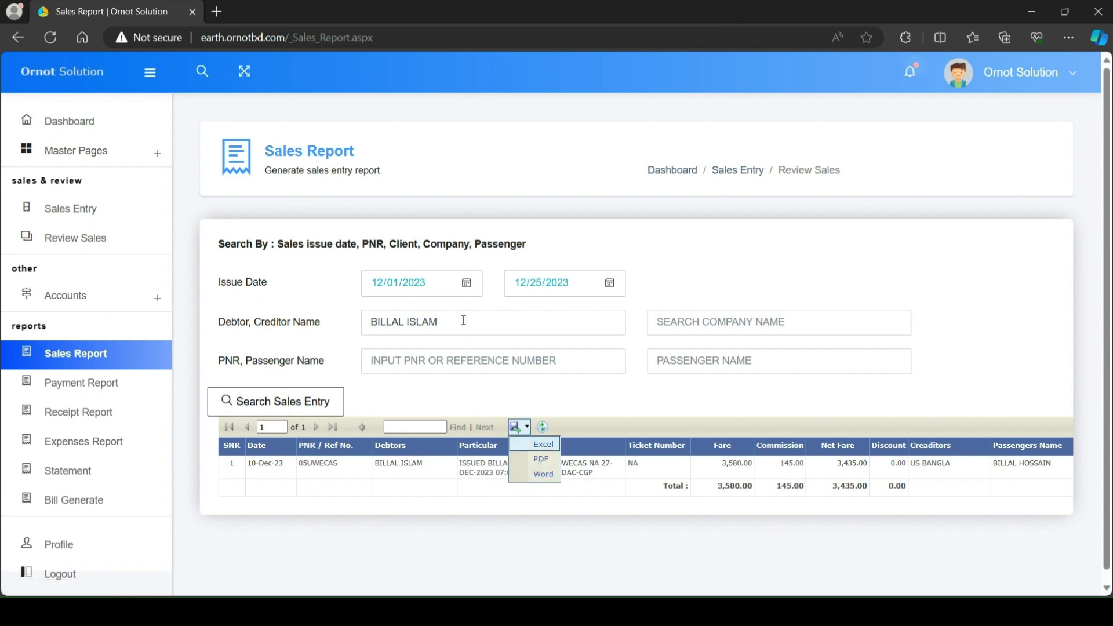
pyautogui.moveTo(333, 322); pyautogui.dragTo(307, 322)
pyautogui.moveTo(504, 325); pyautogui.dragTo(368, 316)
pyautogui.press('BackSpace')
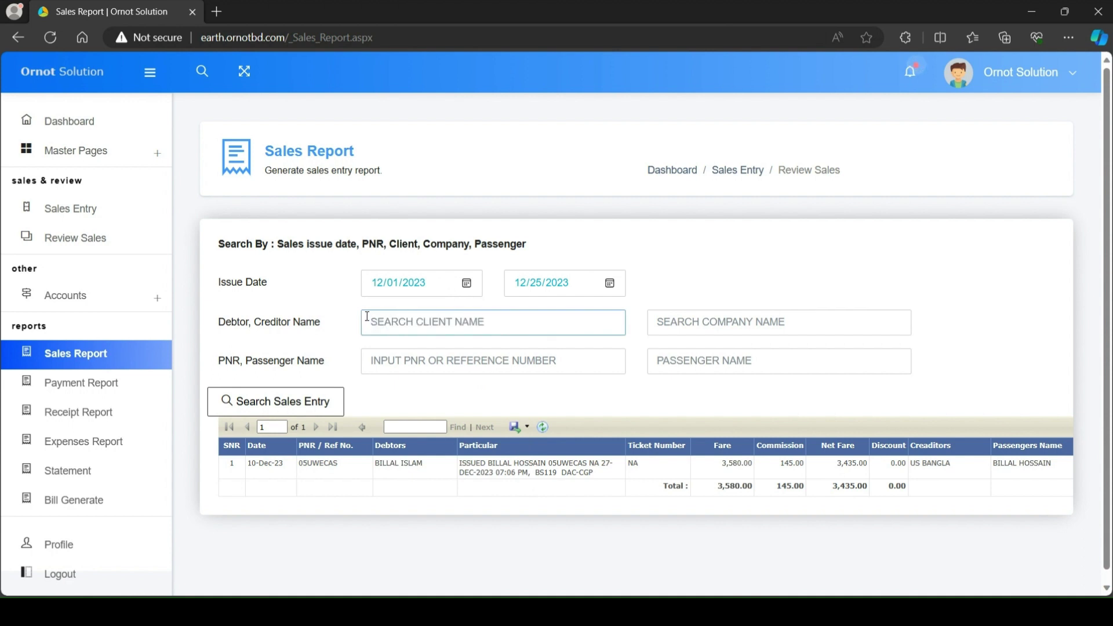
# Step: Rerun the unfiltered report, then filter it by company BIMAN BANGLDESH
pyautogui.click(330, 415)
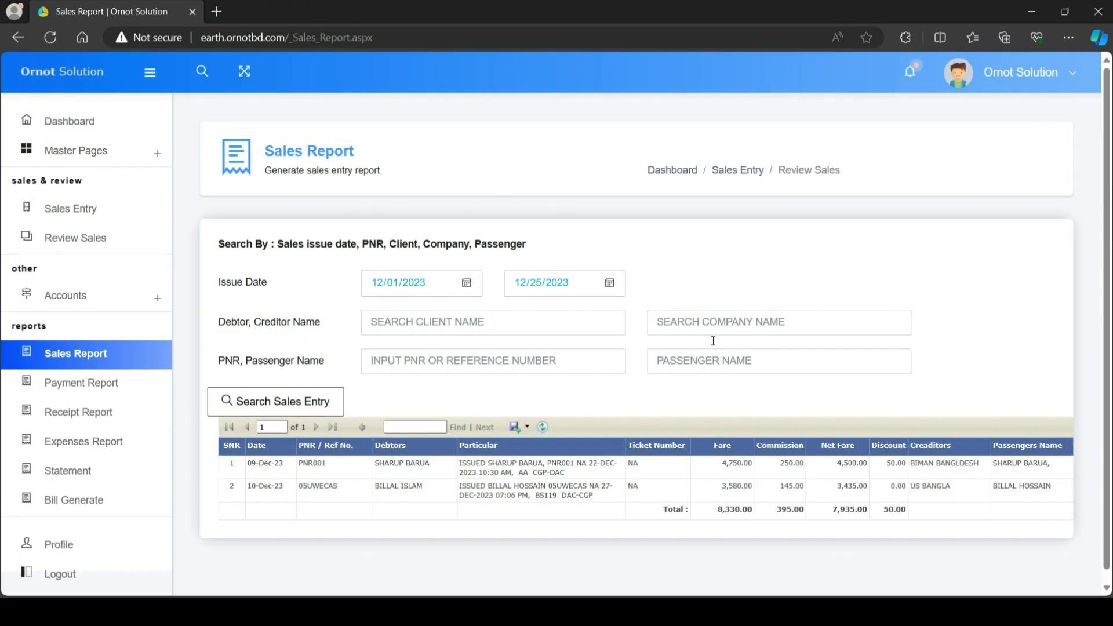
pyautogui.click(711, 320)
pyautogui.write('BI')
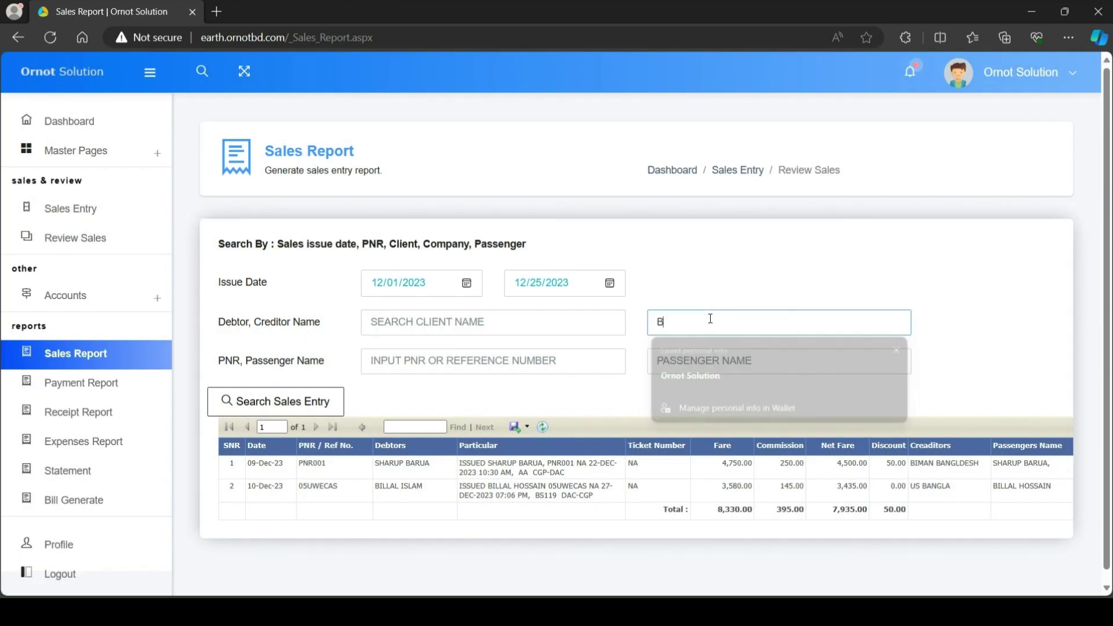
pyautogui.click(713, 346)
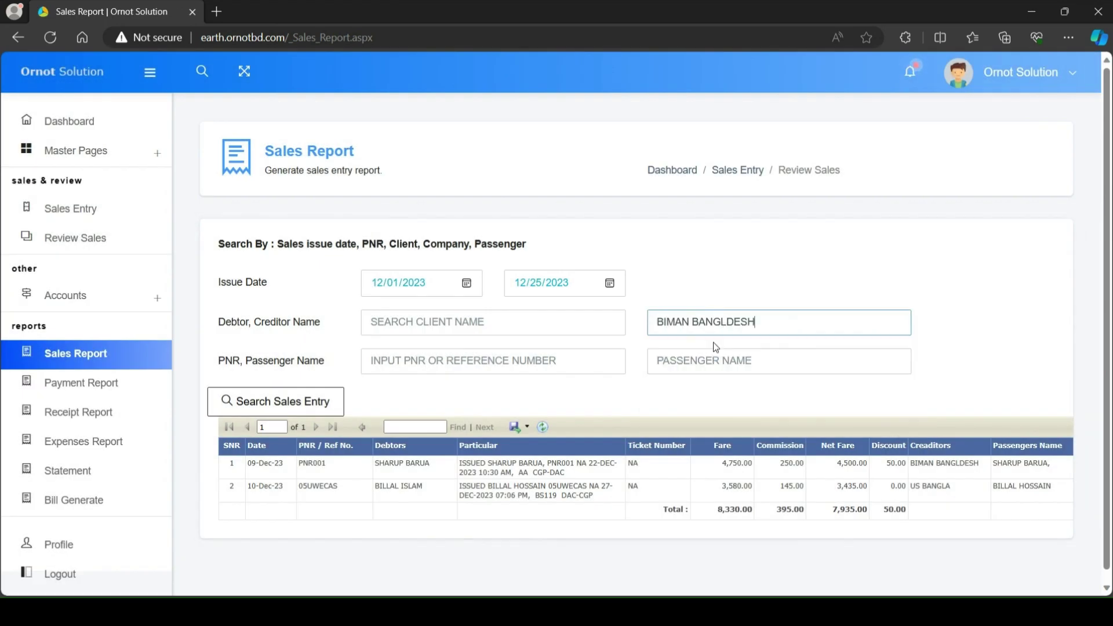
pyautogui.click(284, 409)
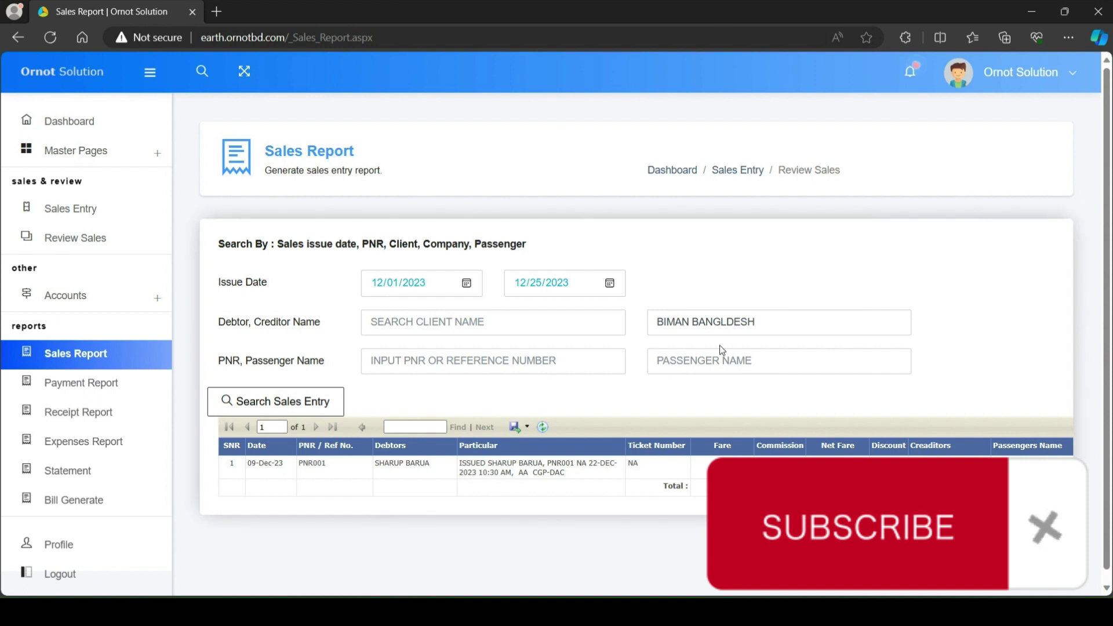
# Step: Clear the company filter and rerun, listing the 09-Dec-23 and 10-Dec-23 sales
pyautogui.tripleClick(721, 321)
pyautogui.press('BackSpace')
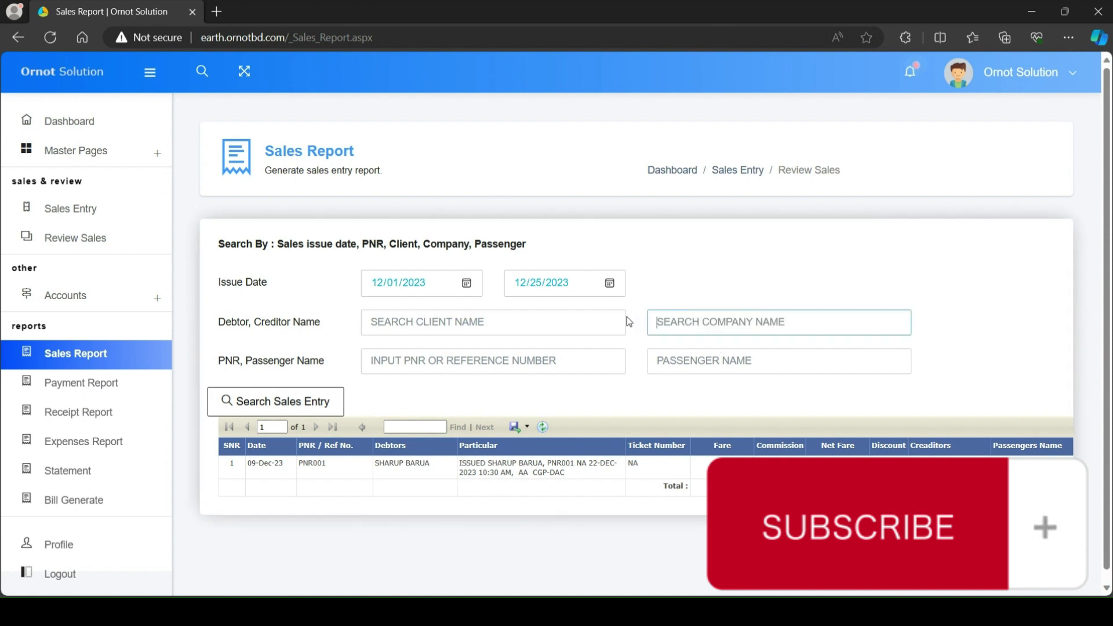
pyautogui.click(295, 406)
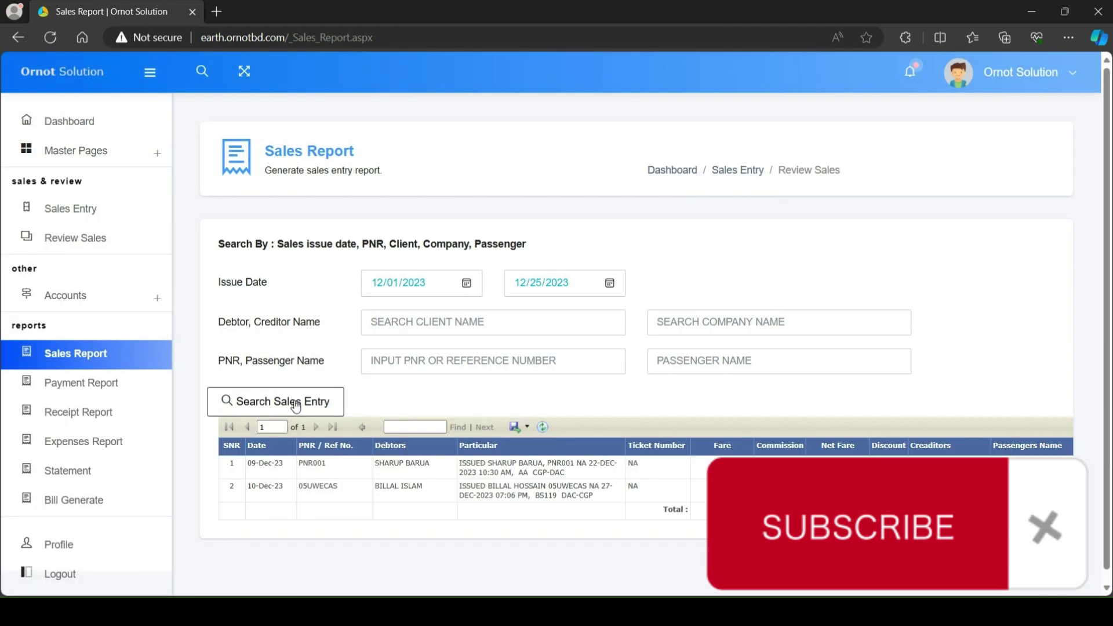
# Step: Copy the 10-Dec-23 sale's PNR into the PNR filter and rerun the report
pyautogui.doubleClick(318, 486)
pyautogui.hotkey('ctrl', 'c')
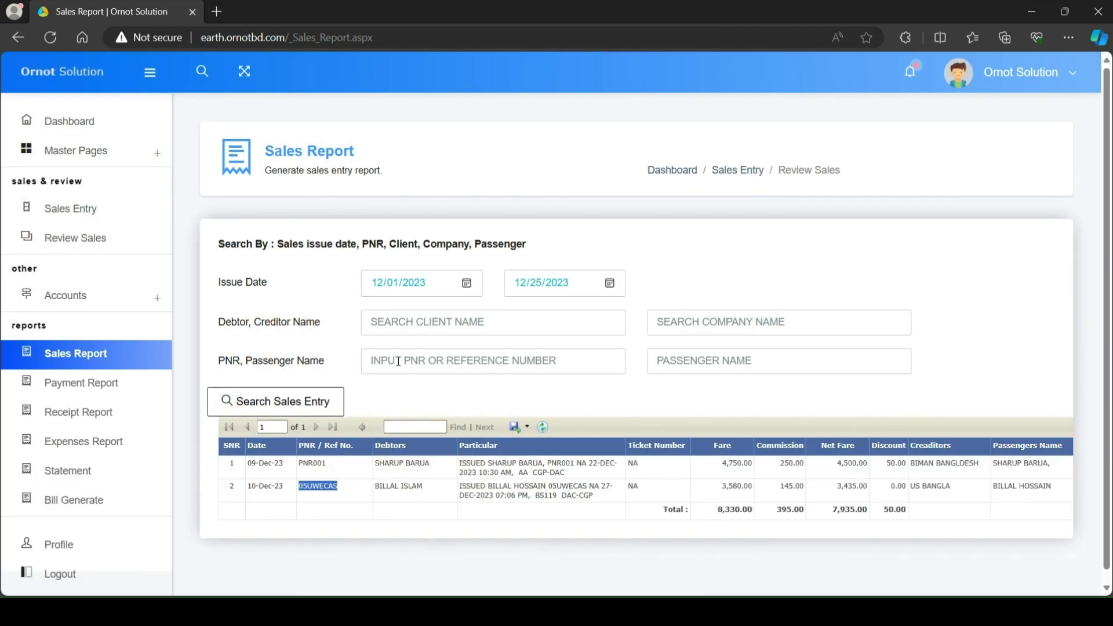
pyautogui.click(398, 362)
pyautogui.hotkey('ctrl', 'v')
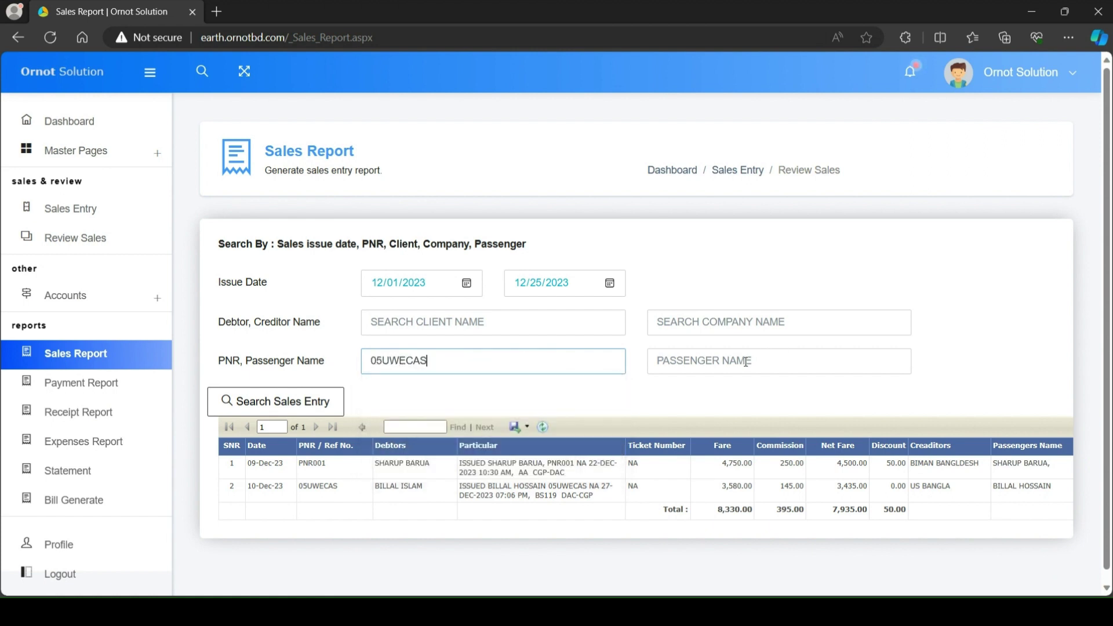
pyautogui.click(746, 362)
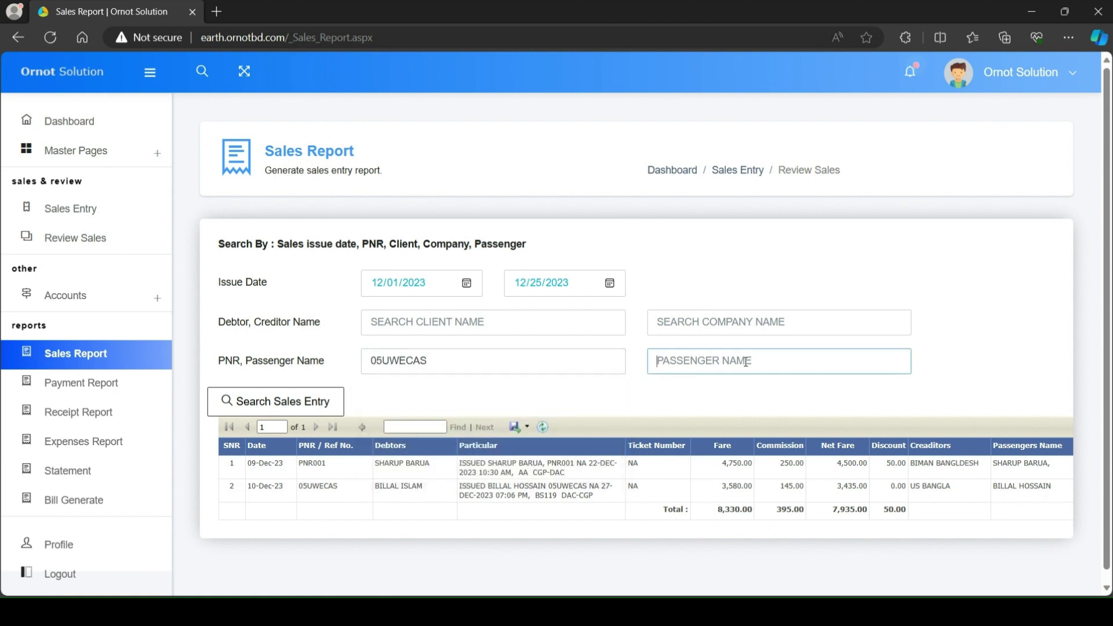
pyautogui.click(316, 414)
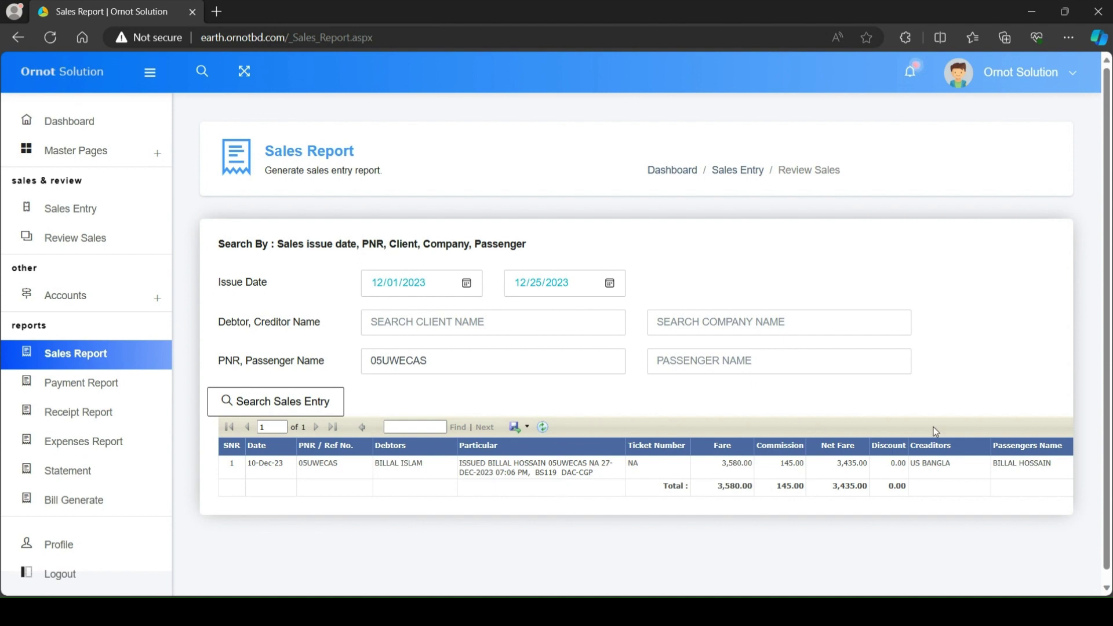
# Step: Enter the passenger's full name in the Passenger Name filter and search alongside the PNR
pyautogui.click(704, 363)
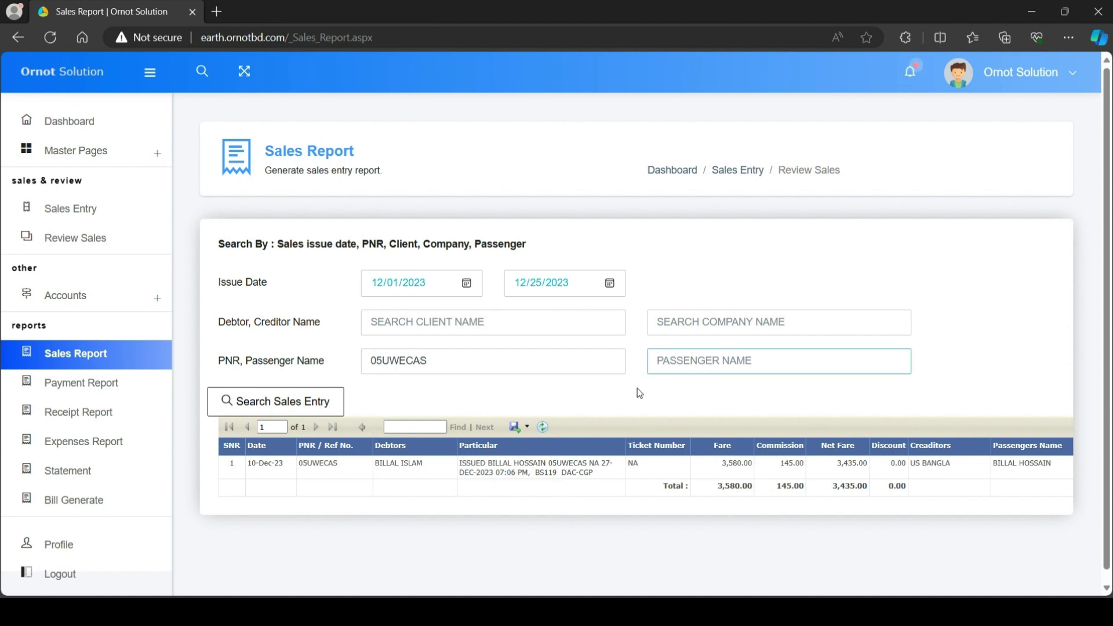
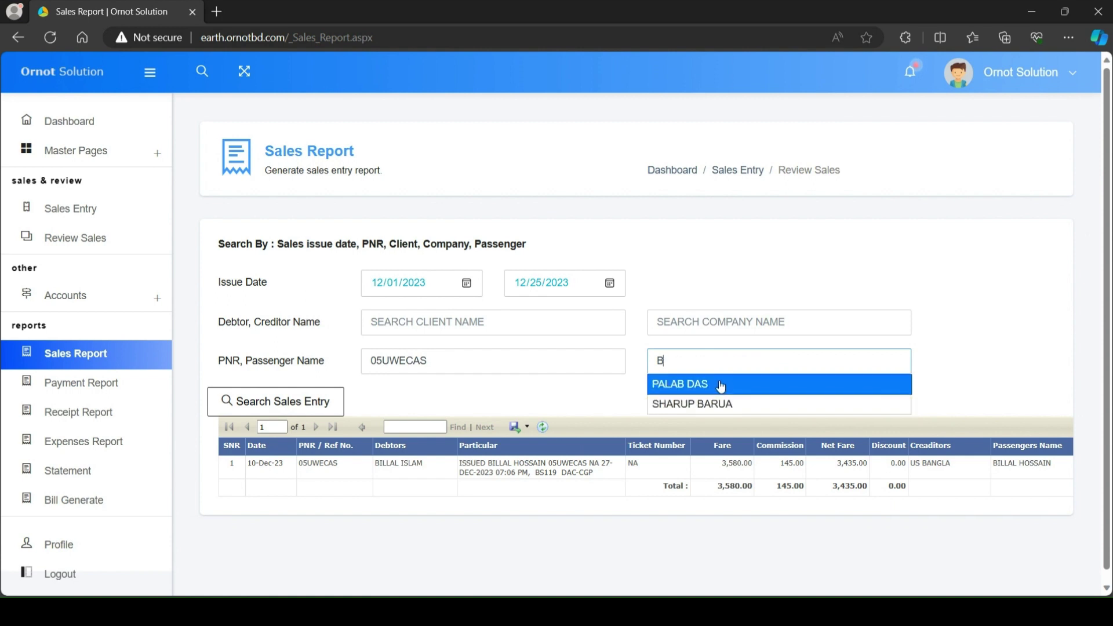
pyautogui.press('BackSpace')
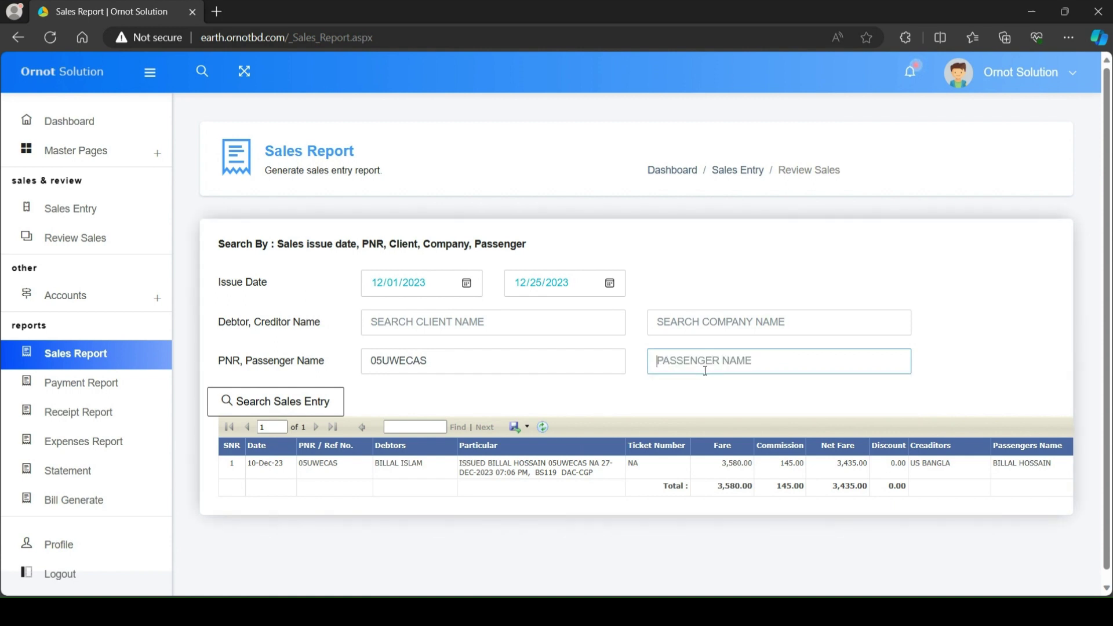
pyautogui.press('BackSpace')
pyautogui.press('BackSpace')
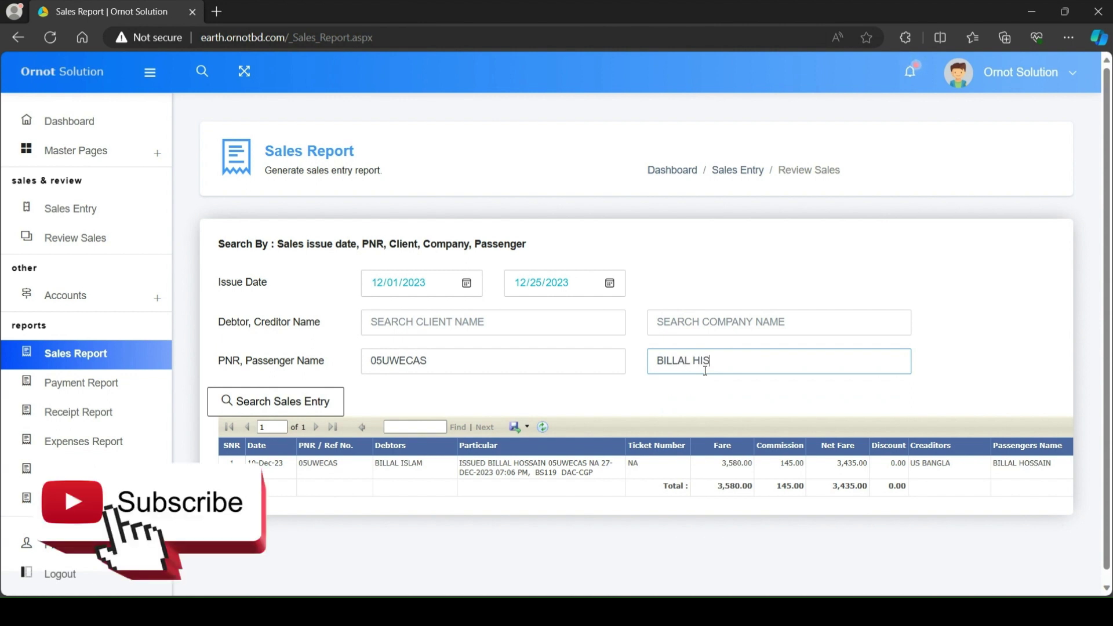
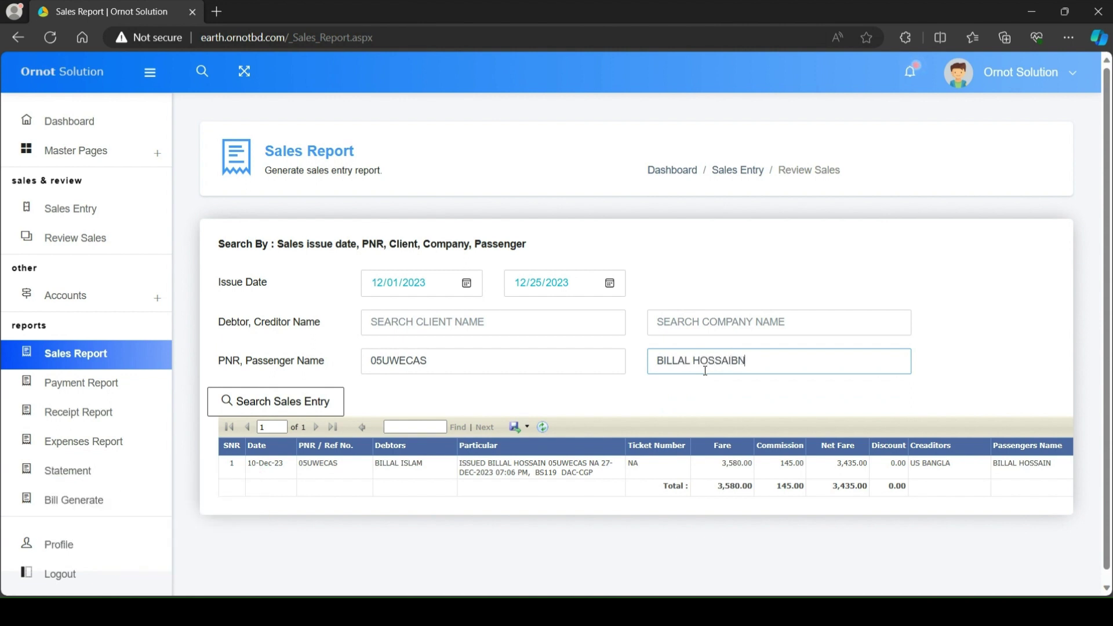
pyautogui.press('BackSpace')
pyautogui.press('BackSpace')
pyautogui.press('BackSpace')
pyautogui.click(301, 401)
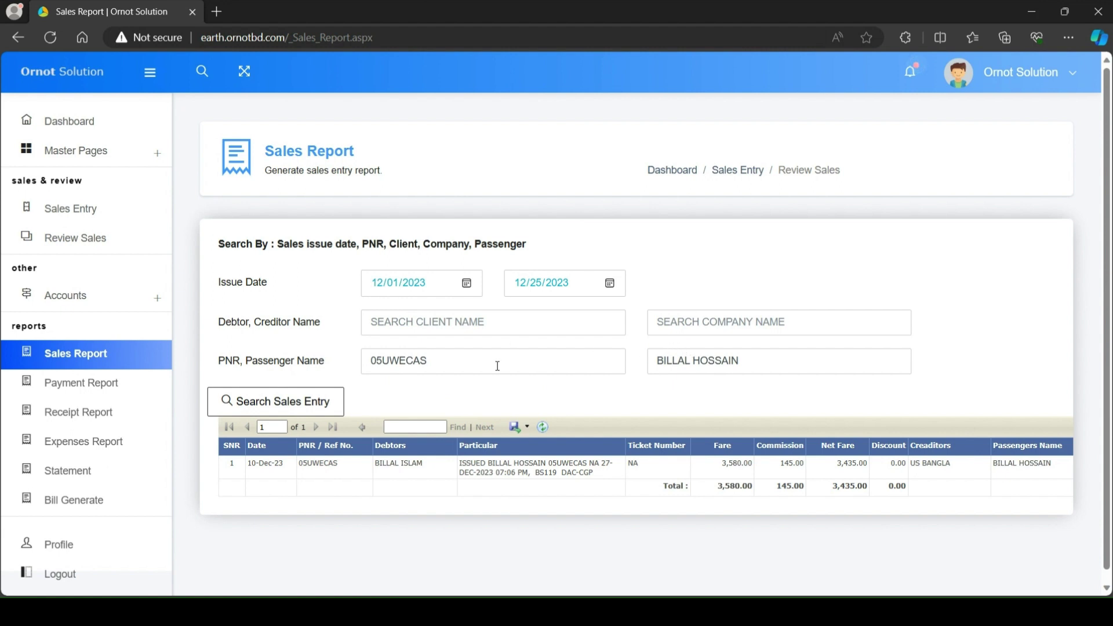
# Step: Clear the PNR and passenger filters, rerunning to list both sales totalling 8,330.00
pyautogui.moveTo(496, 365); pyautogui.dragTo(293, 356)
pyautogui.press('BackSpace')
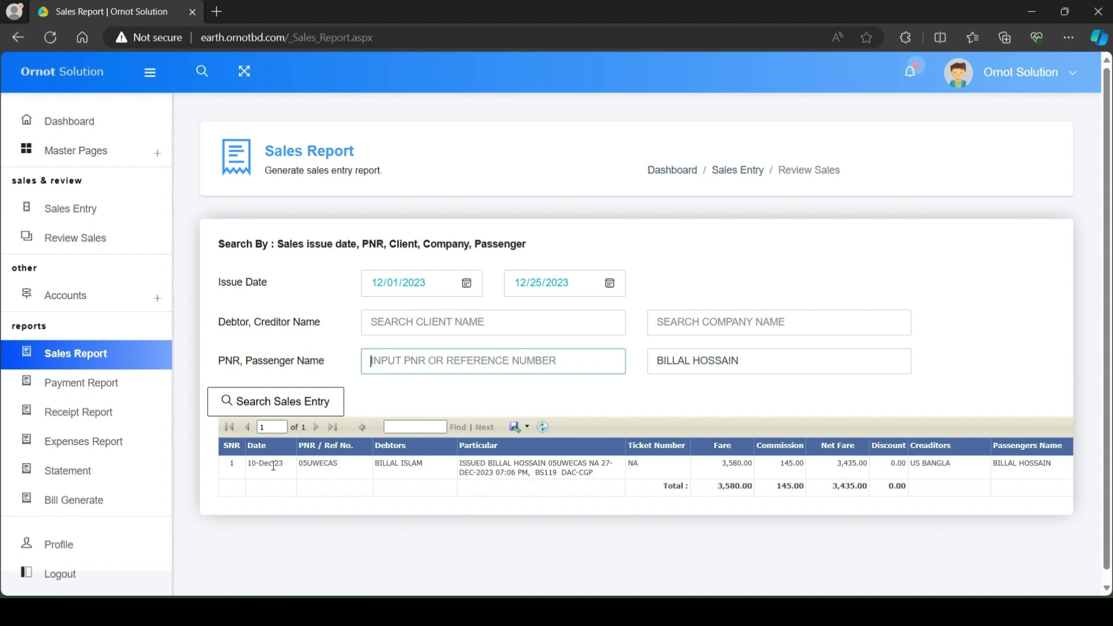
pyautogui.click(294, 410)
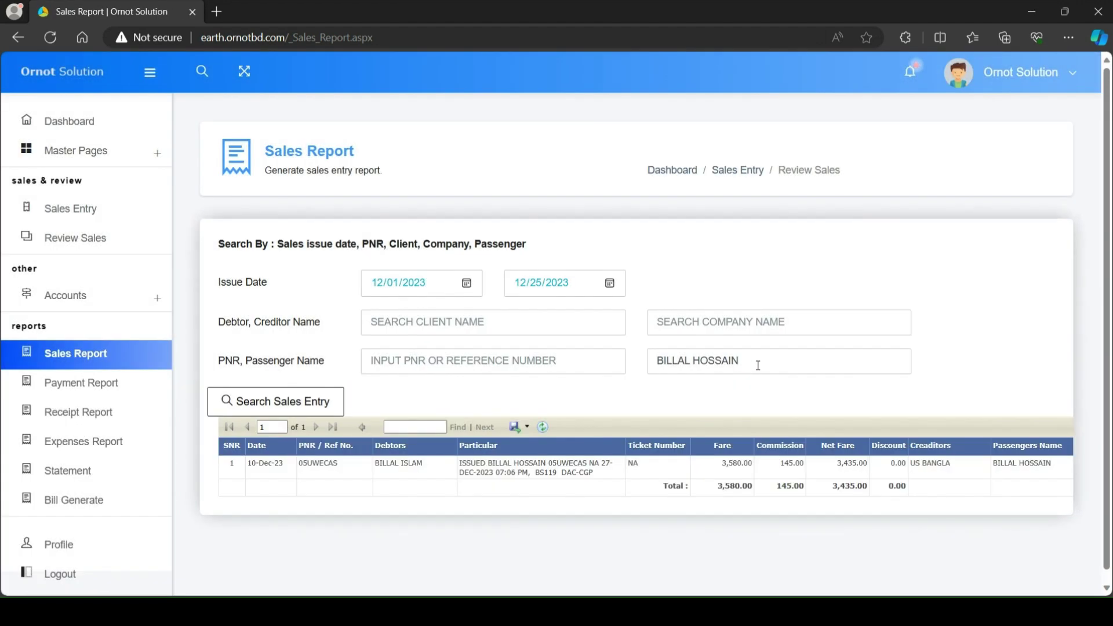
pyautogui.moveTo(753, 366); pyautogui.dragTo(640, 361)
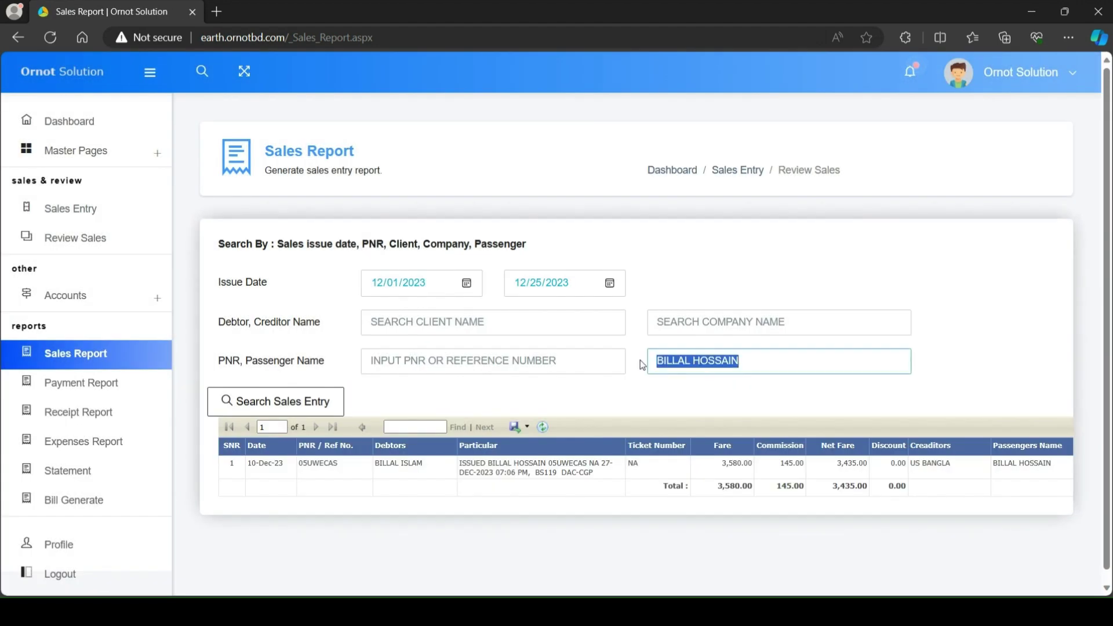
pyautogui.press('BackSpace')
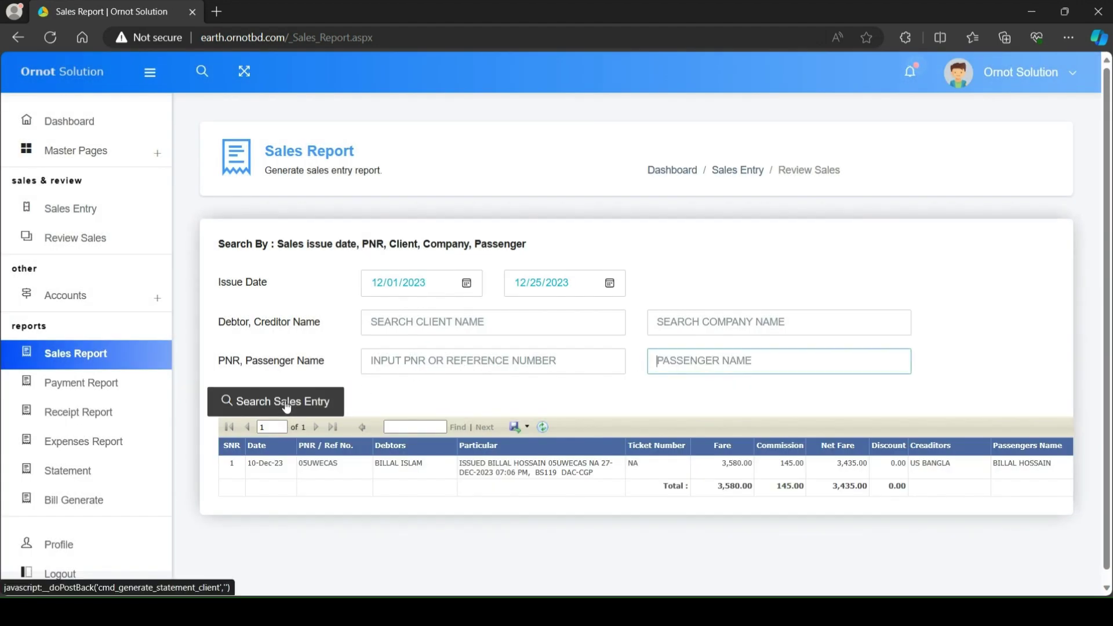
pyautogui.click(287, 406)
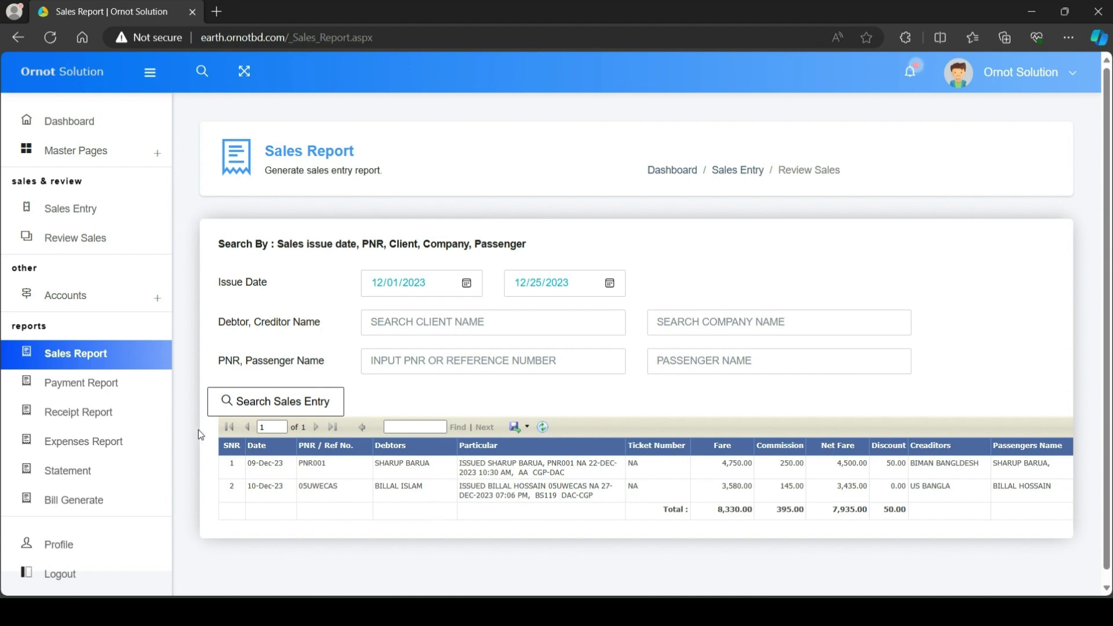
# Step: Open the Payment Report, list all payments, then filter to company US BANGLA
pyautogui.click(111, 385)
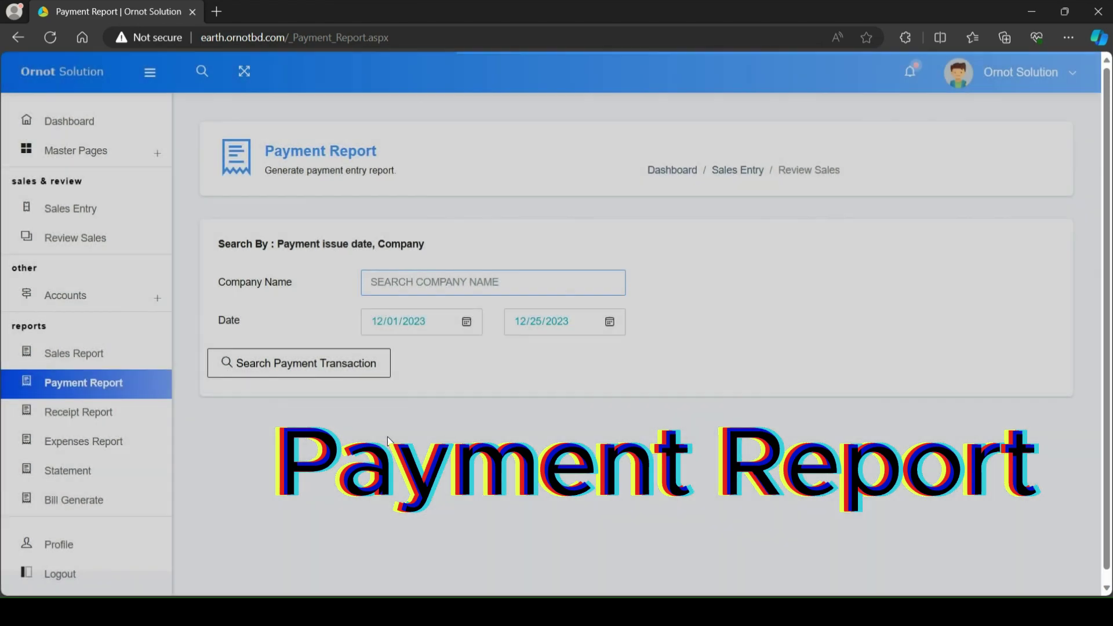
pyautogui.click(362, 366)
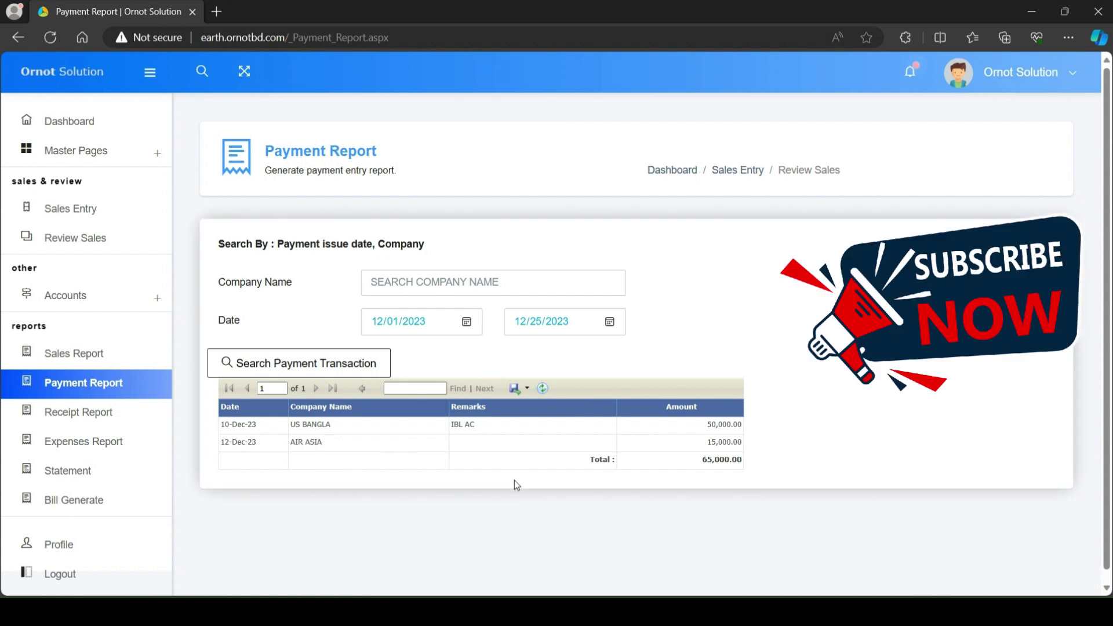
pyautogui.click(416, 280)
pyautogui.write('U')
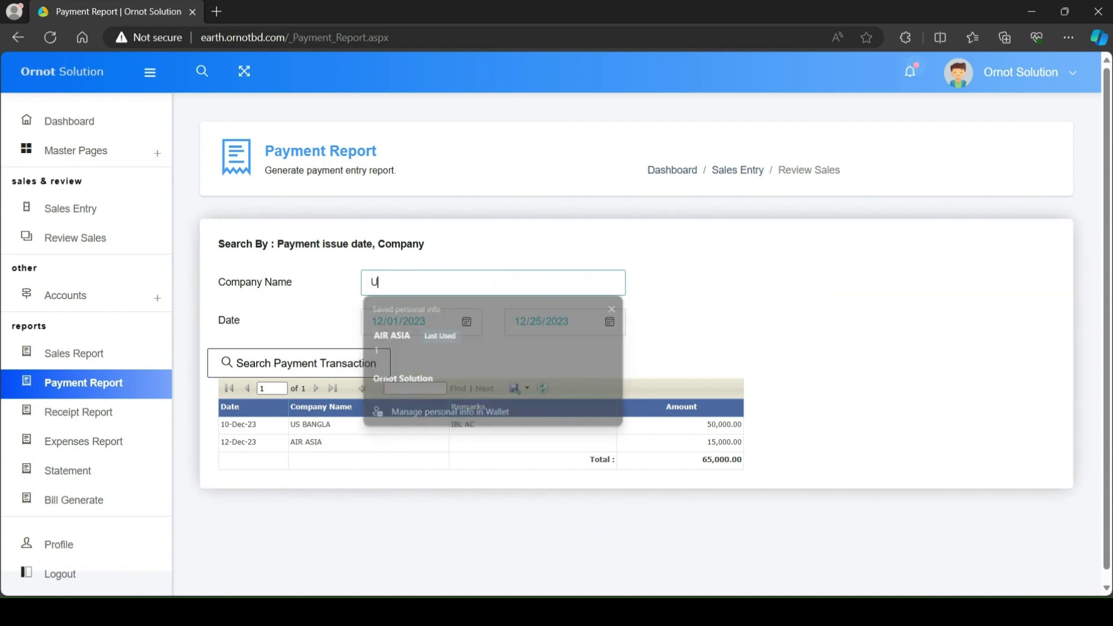
pyautogui.click(418, 305)
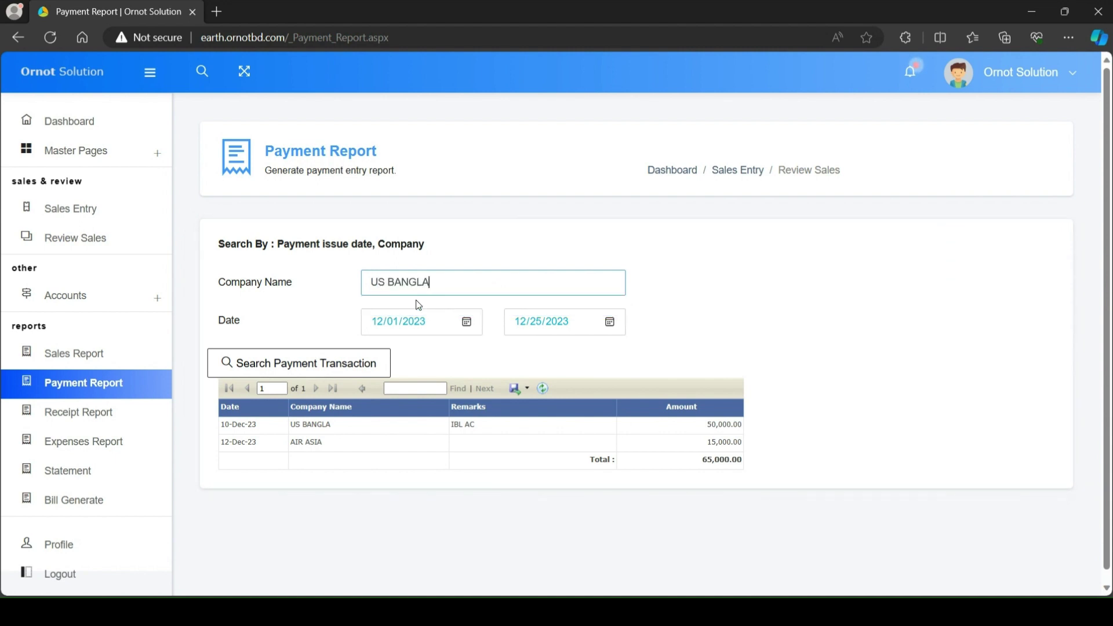
pyautogui.click(374, 372)
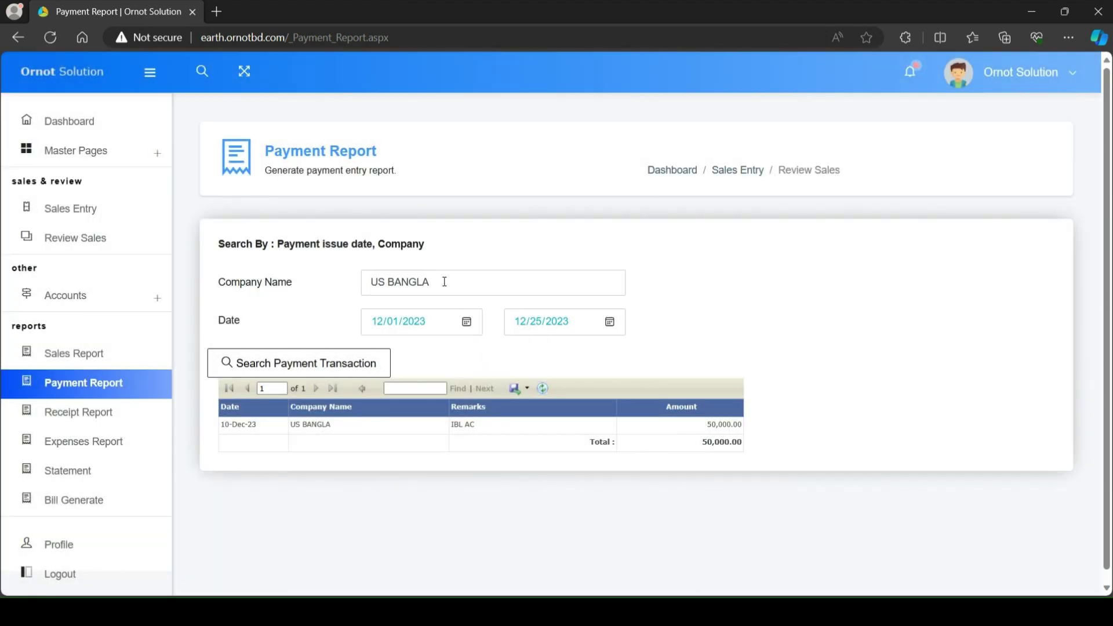
# Step: Clear the company filter and rerun, showing US BANGLA 50,000.00 and AIR ASIA 15,000.00
pyautogui.moveTo(444, 282); pyautogui.dragTo(311, 283)
pyautogui.press('BackSpace')
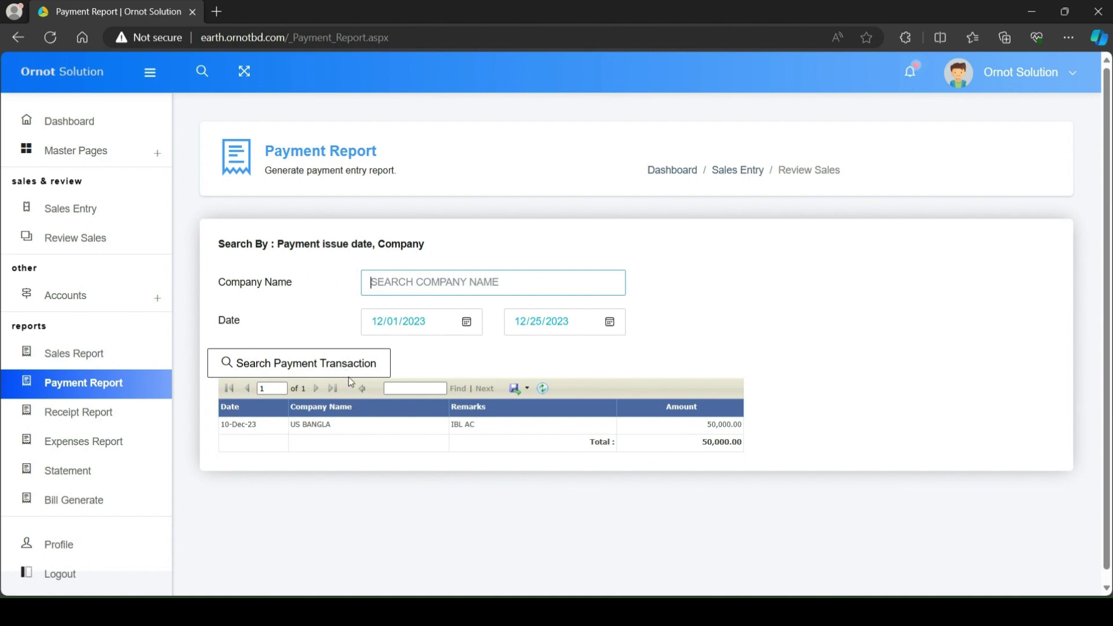
pyautogui.click(348, 374)
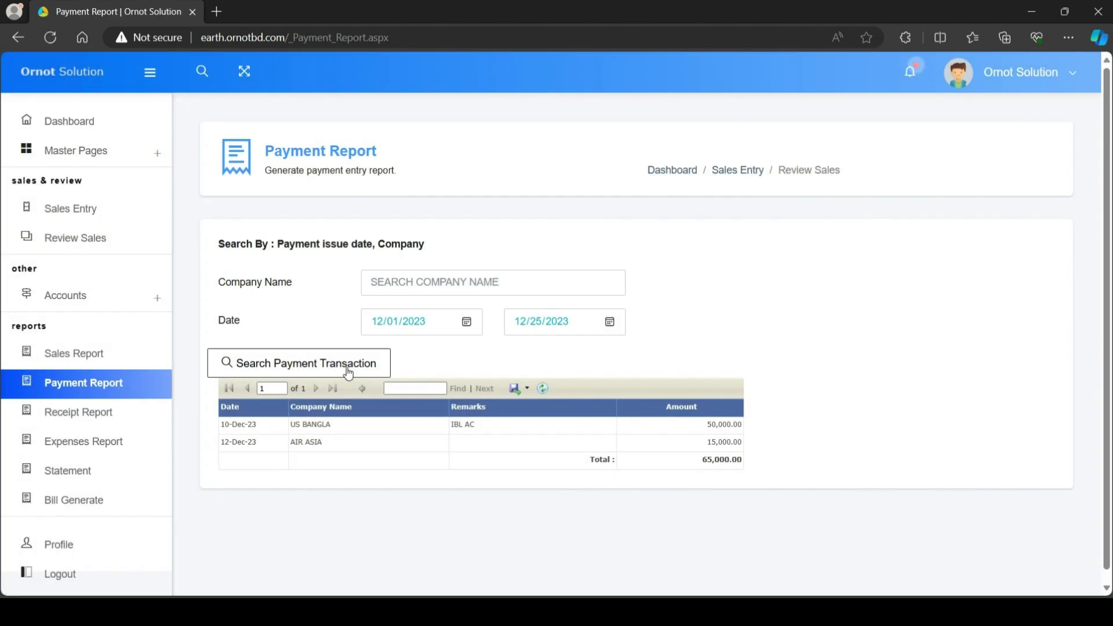
pyautogui.click(348, 373)
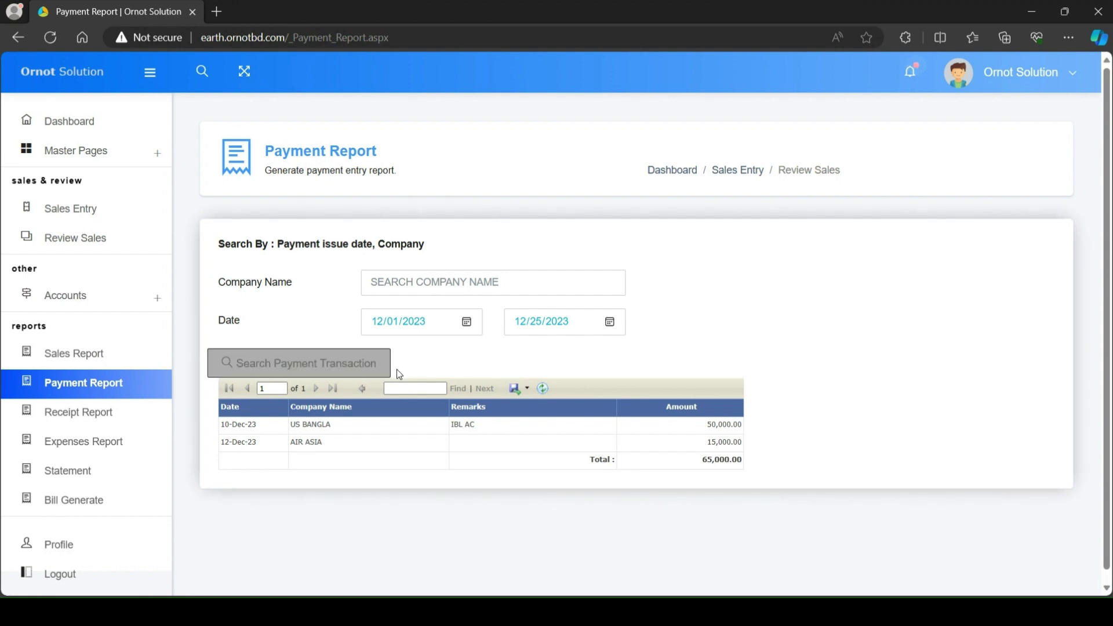
# Step: List the Receipt Report's 22-Dec-23 receipt and highlight its 3,580.00 total
pyautogui.click(84, 422)
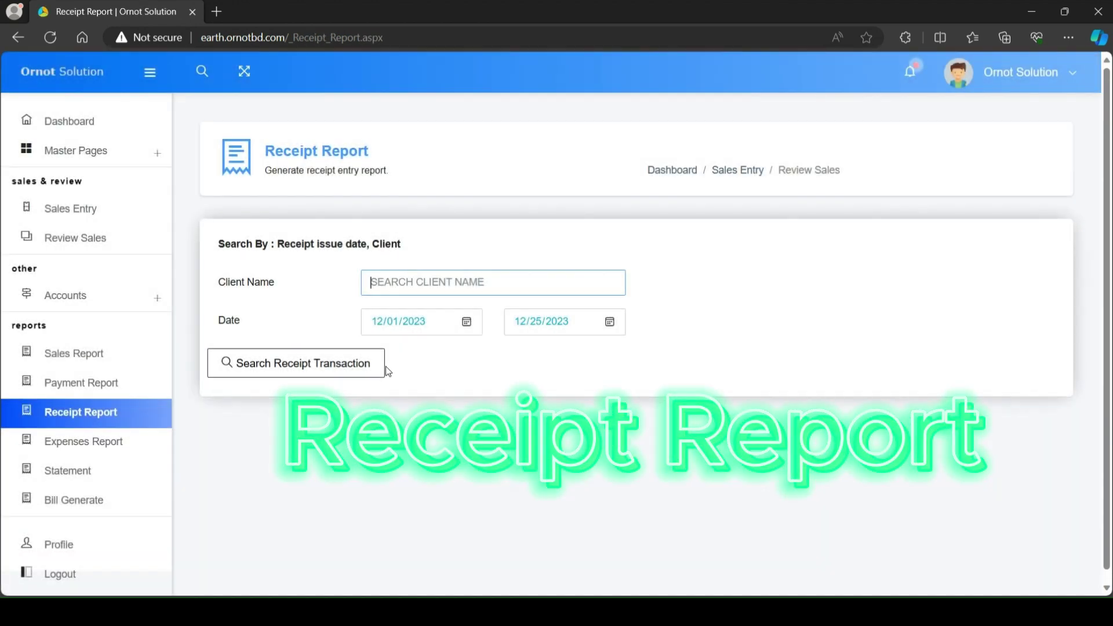
pyautogui.click(359, 367)
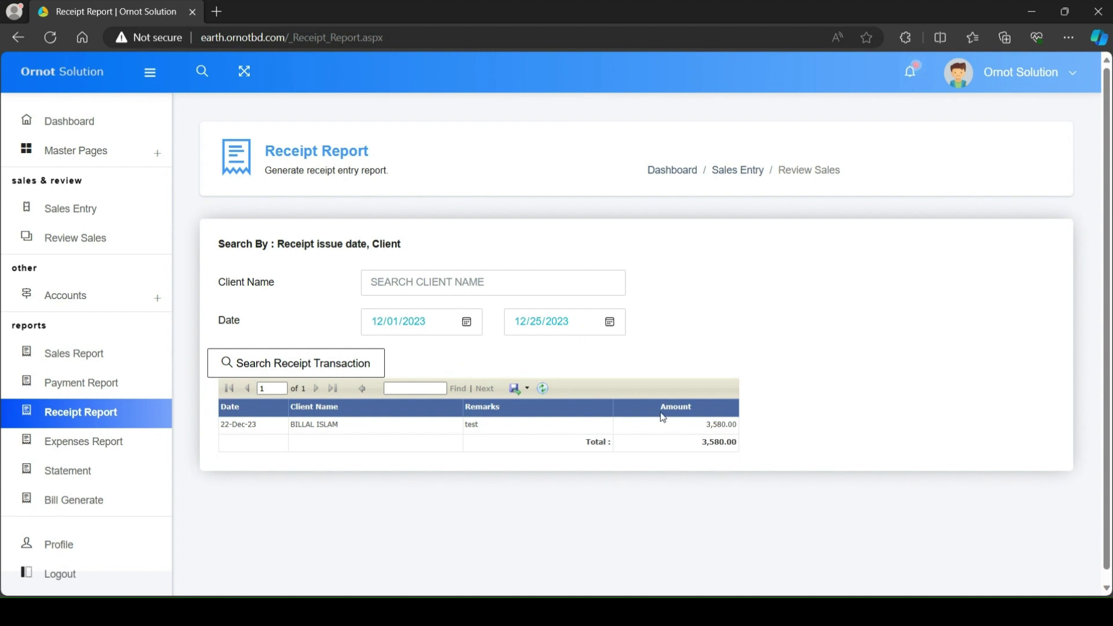
pyautogui.moveTo(582, 446); pyautogui.dragTo(753, 454)
# Step: Filter the Expenses Report to category OFFICE, showing one RENT expense of 15,000.00
pyautogui.click(100, 447)
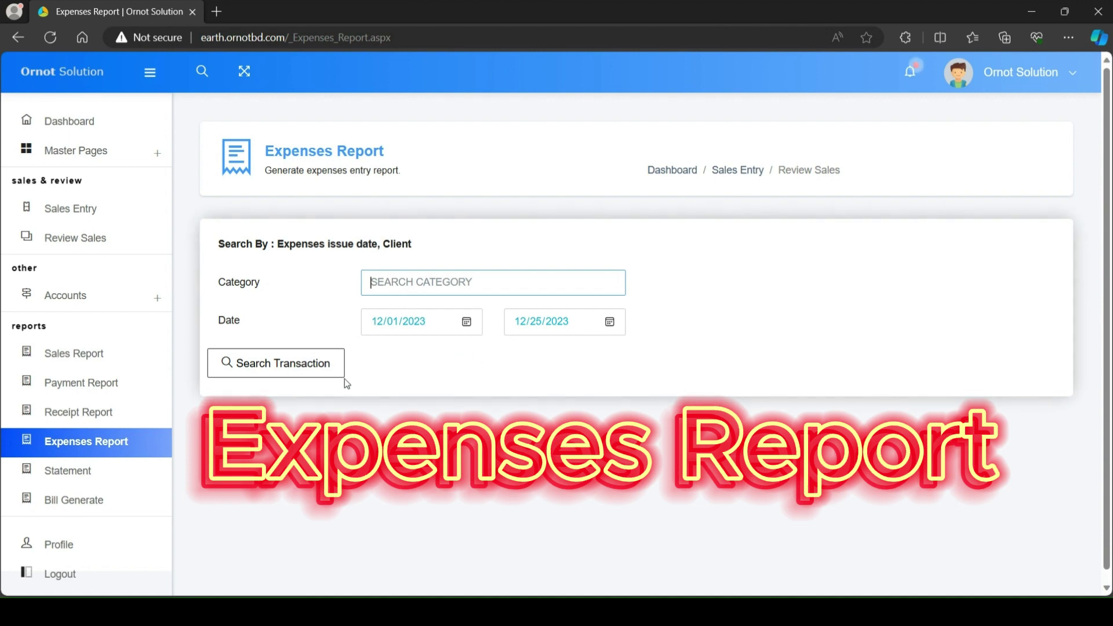
pyautogui.click(306, 374)
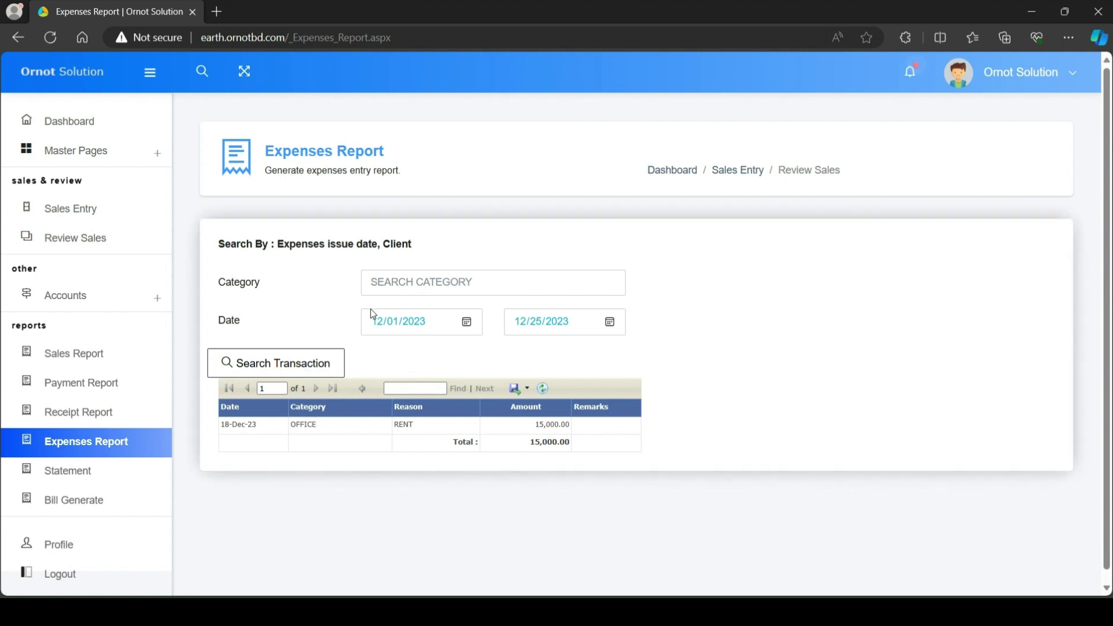
pyautogui.write('O')
pyautogui.click(400, 306)
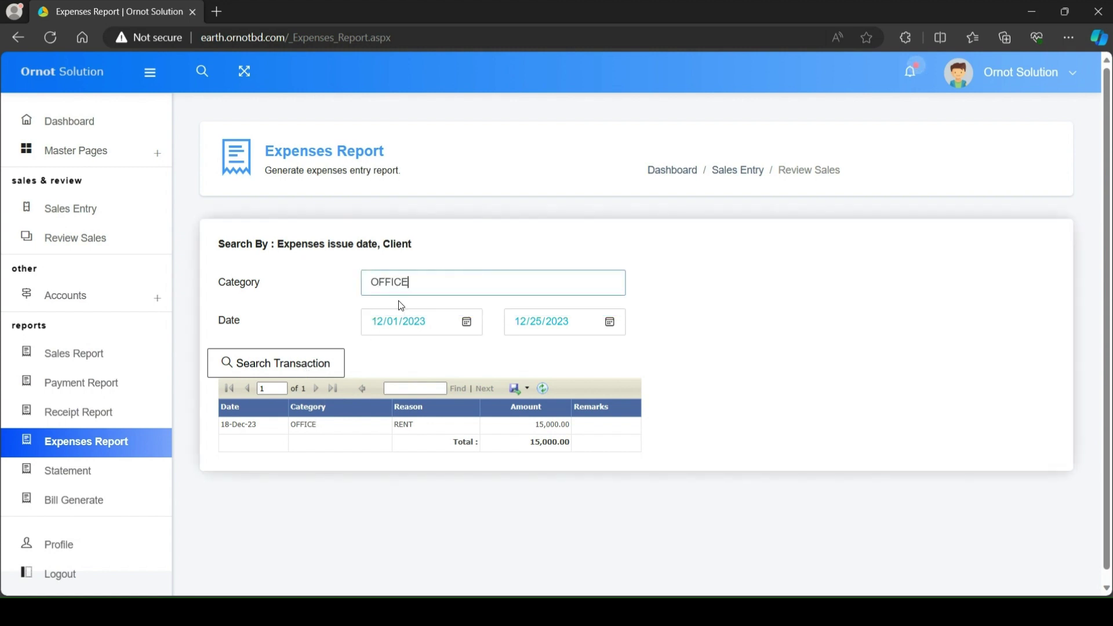
pyautogui.click(325, 367)
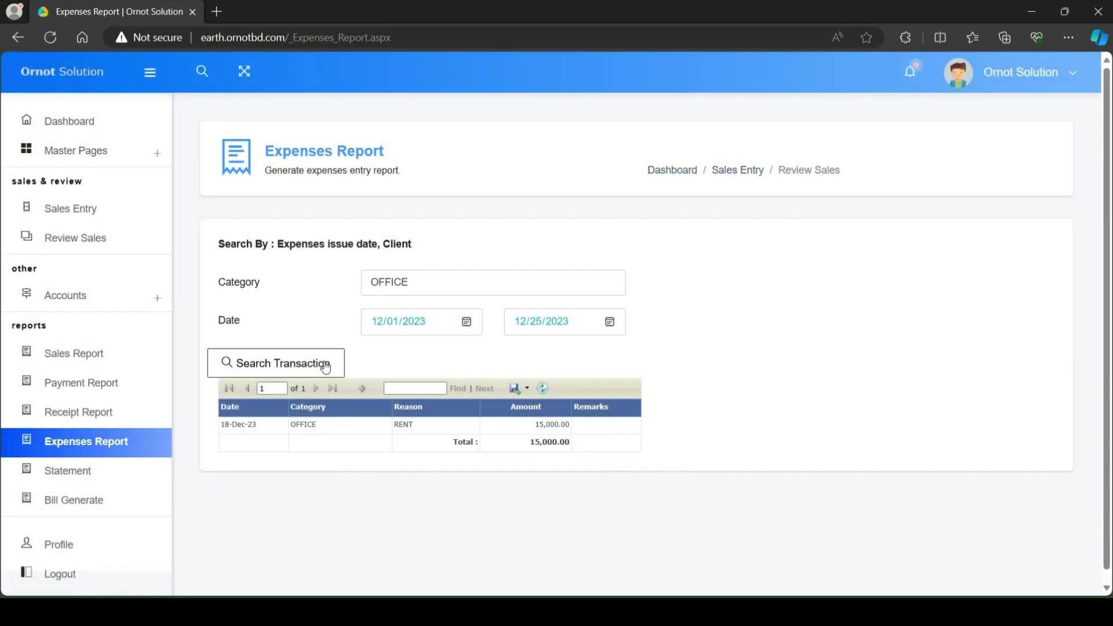
pyautogui.moveTo(450, 450); pyautogui.dragTo(583, 454)
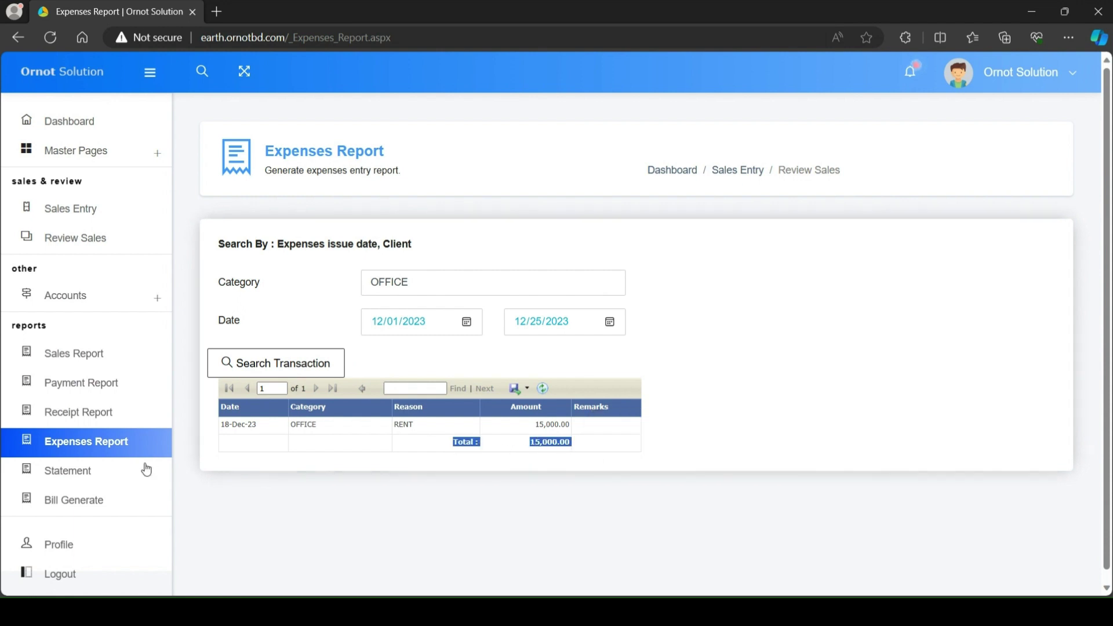
pyautogui.click(88, 479)
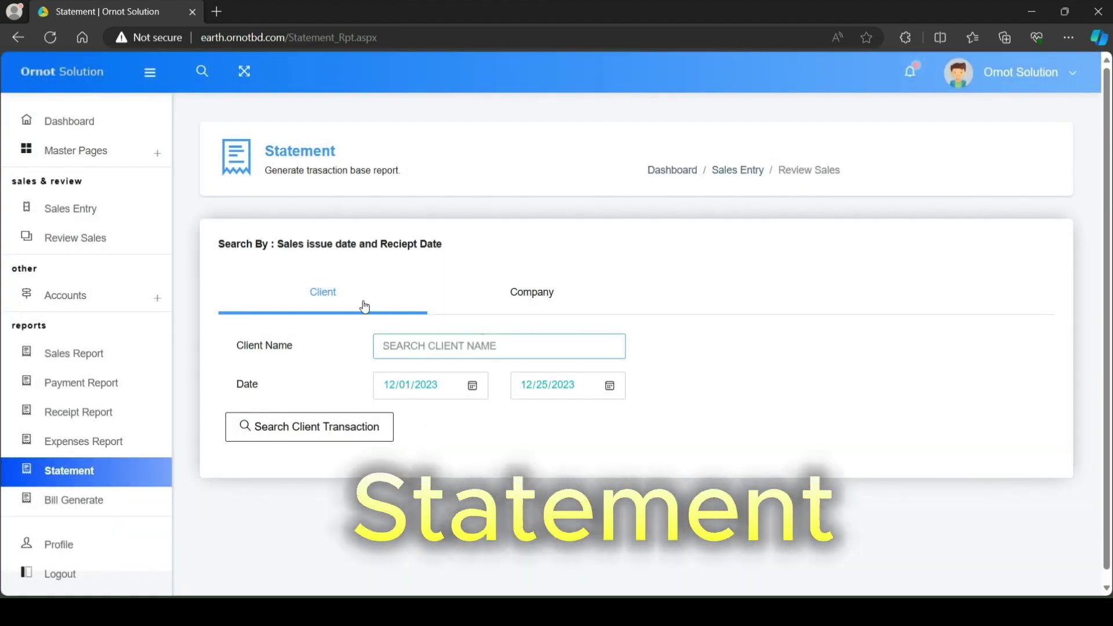
# Step: Generate a client statement for the client picked after typing B in Client Name
pyautogui.click(510, 299)
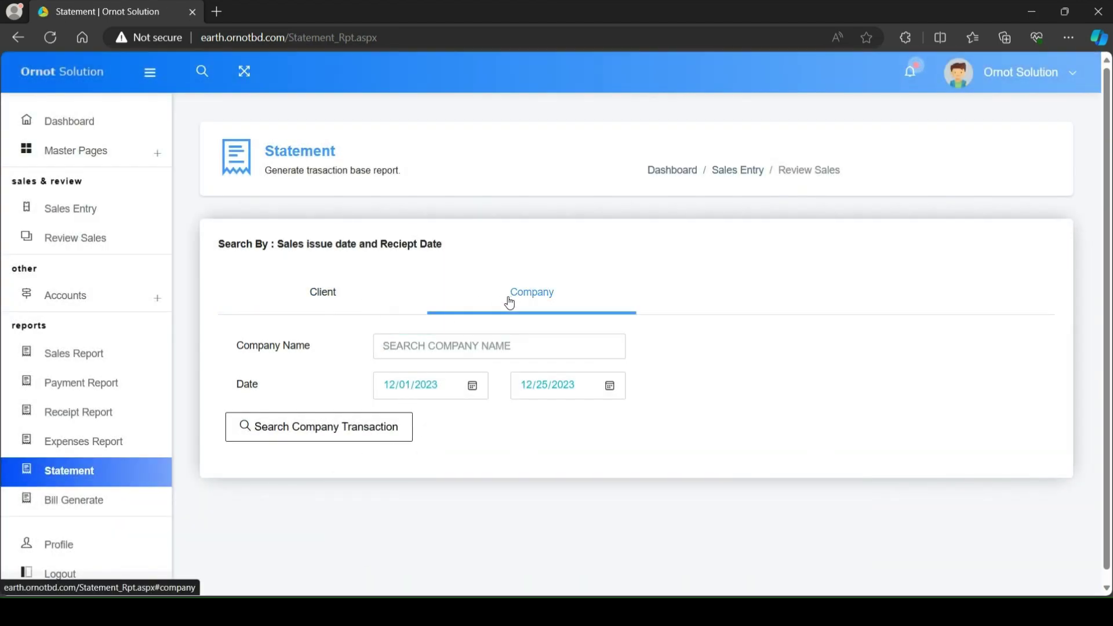
pyautogui.click(336, 308)
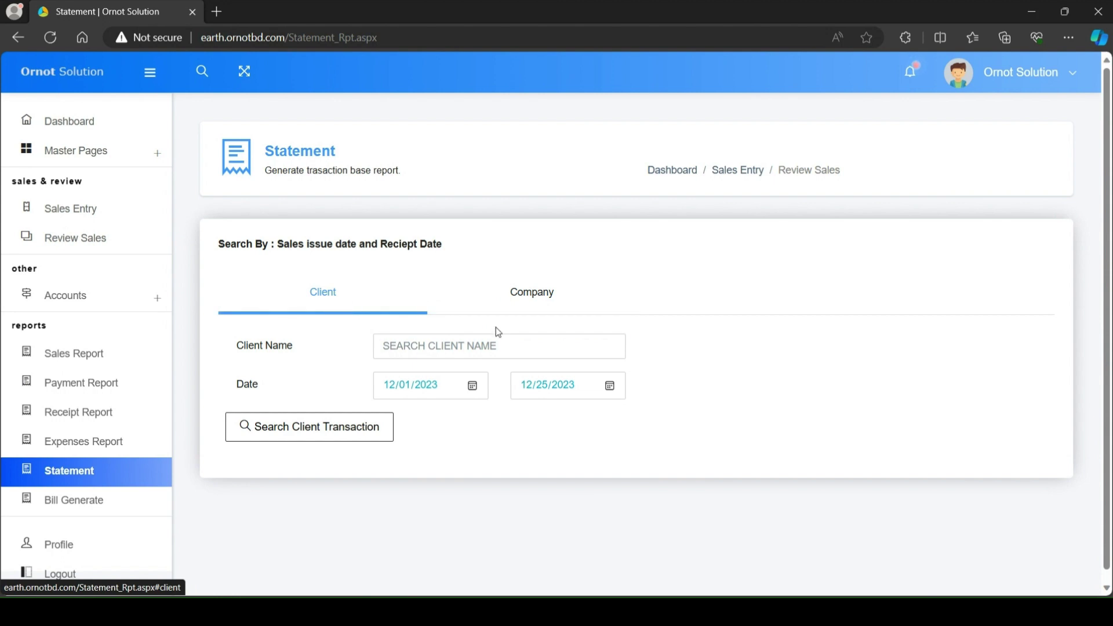
pyautogui.click(483, 348)
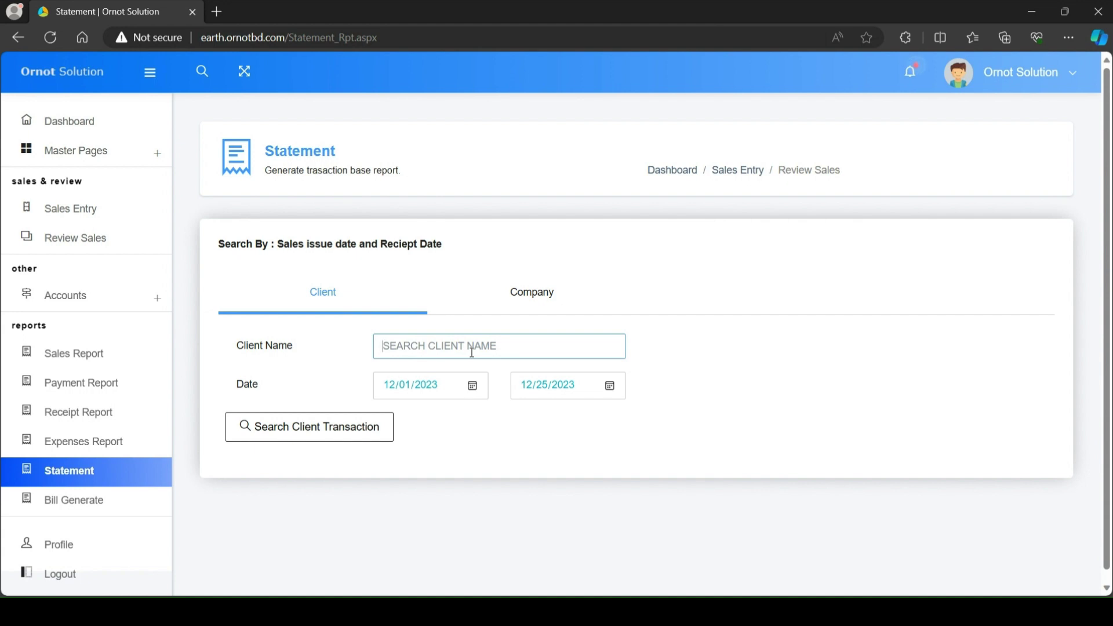
pyautogui.write('B')
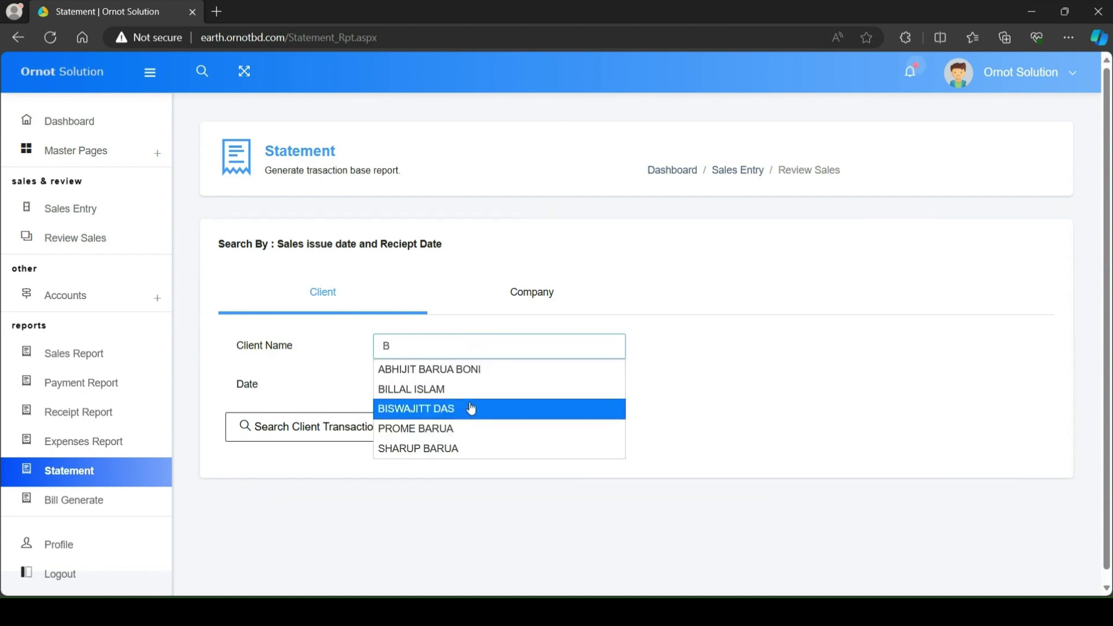
pyautogui.click(497, 389)
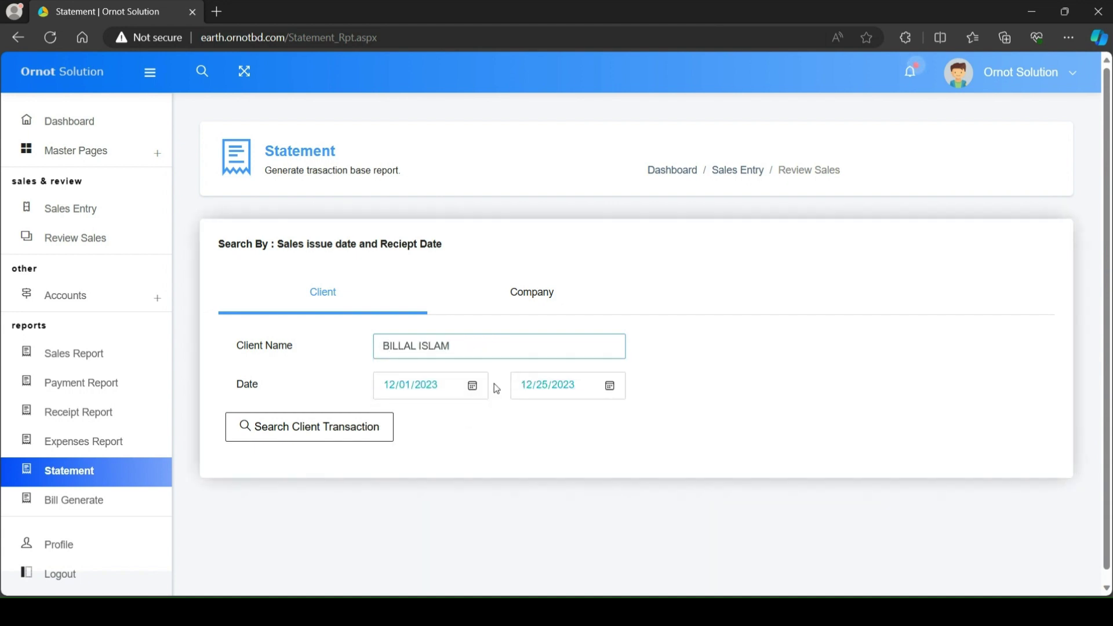
pyautogui.click(374, 438)
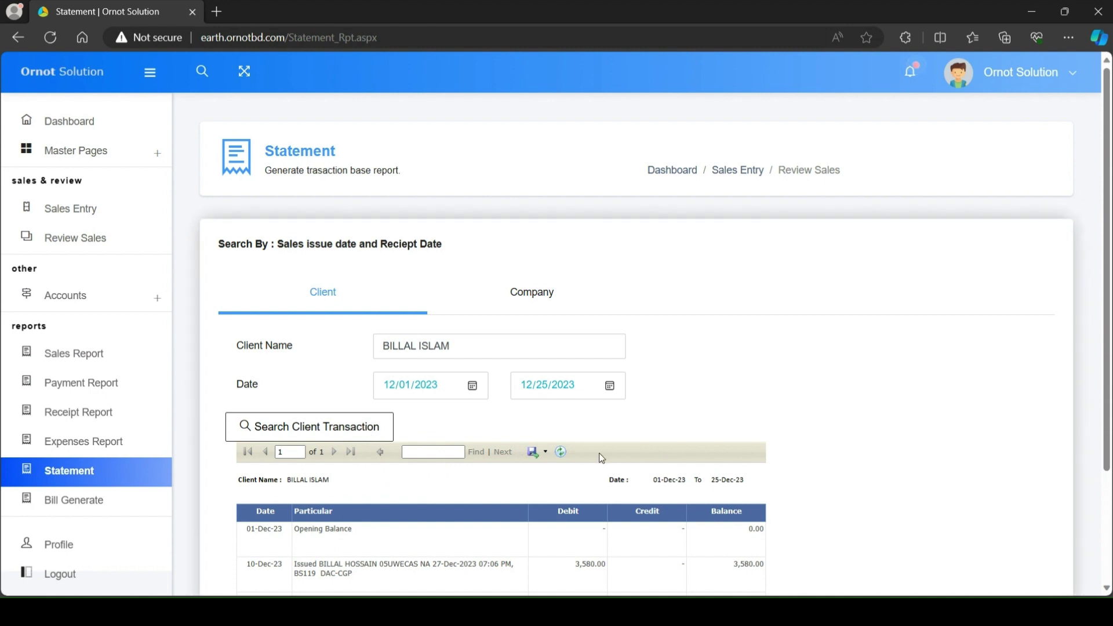
# Step: Highlight the 0.00 final balance, then select the client name in the field
pyautogui.scroll(-3, 597, 454)
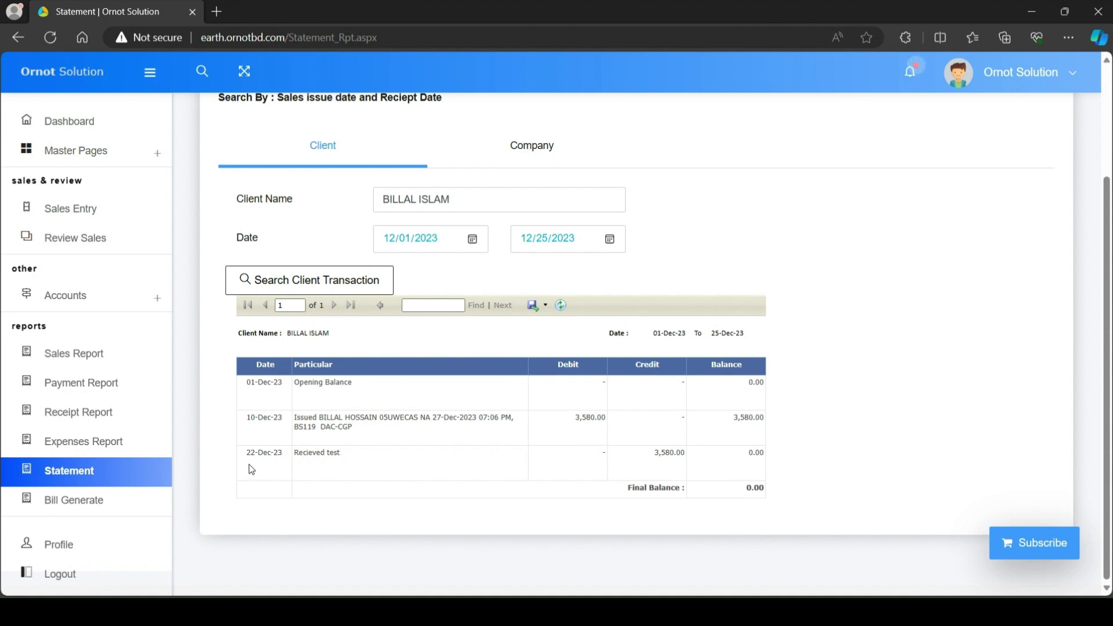
pyautogui.moveTo(626, 490); pyautogui.dragTo(764, 494)
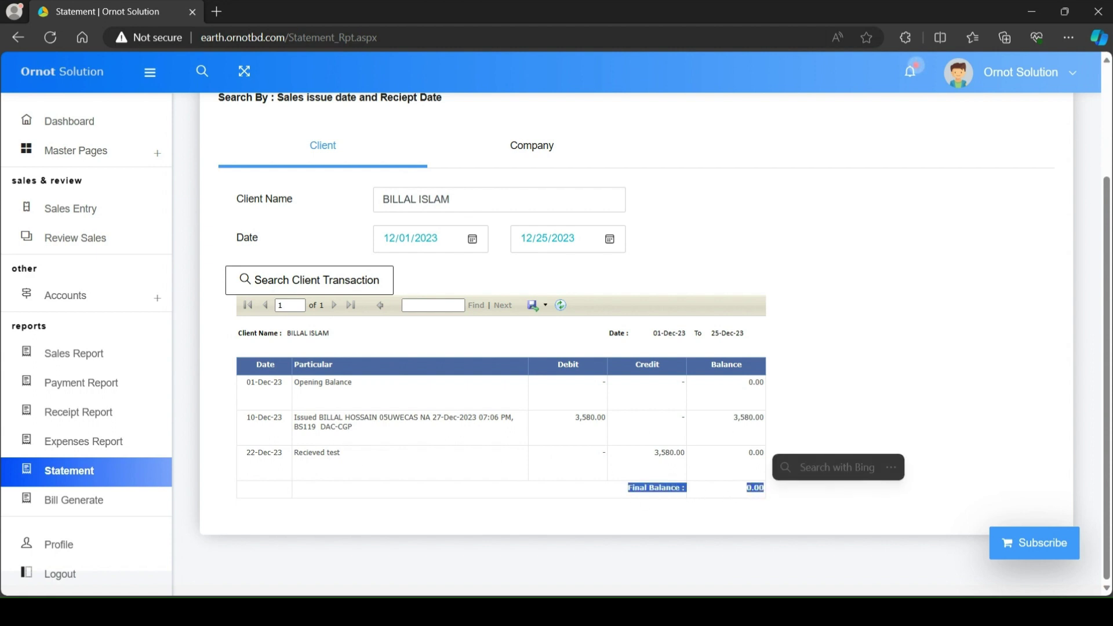
pyautogui.click(782, 512)
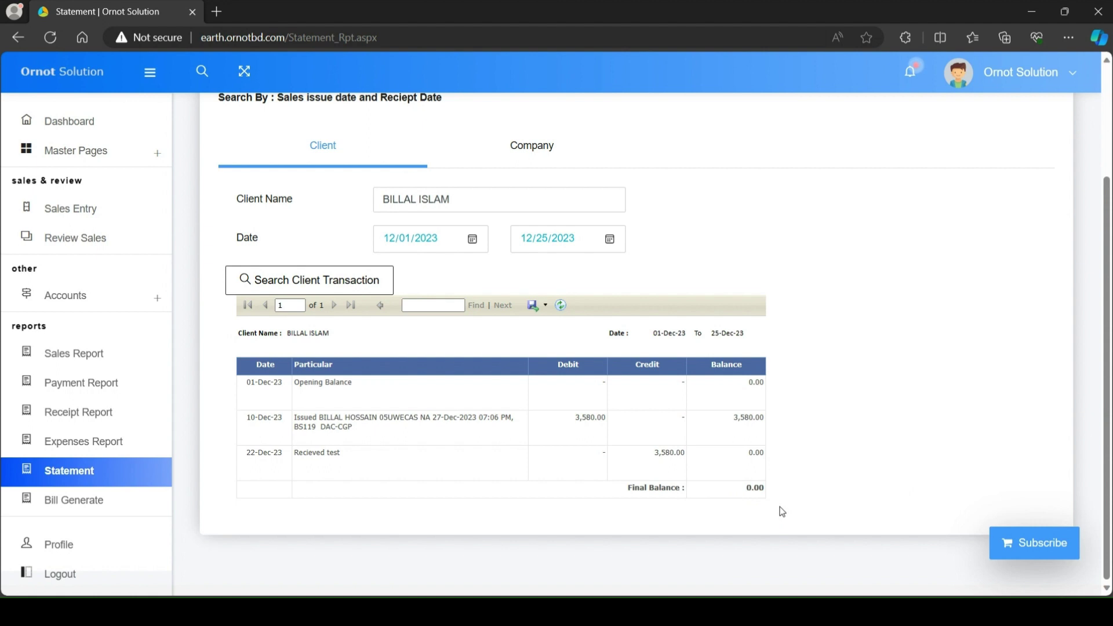
pyautogui.moveTo(479, 200); pyautogui.dragTo(296, 206)
pyautogui.click(297, 206)
pyautogui.moveTo(485, 203); pyautogui.dragTo(356, 197)
pyautogui.click(356, 197)
pyautogui.moveTo(504, 206); pyautogui.dragTo(378, 202)
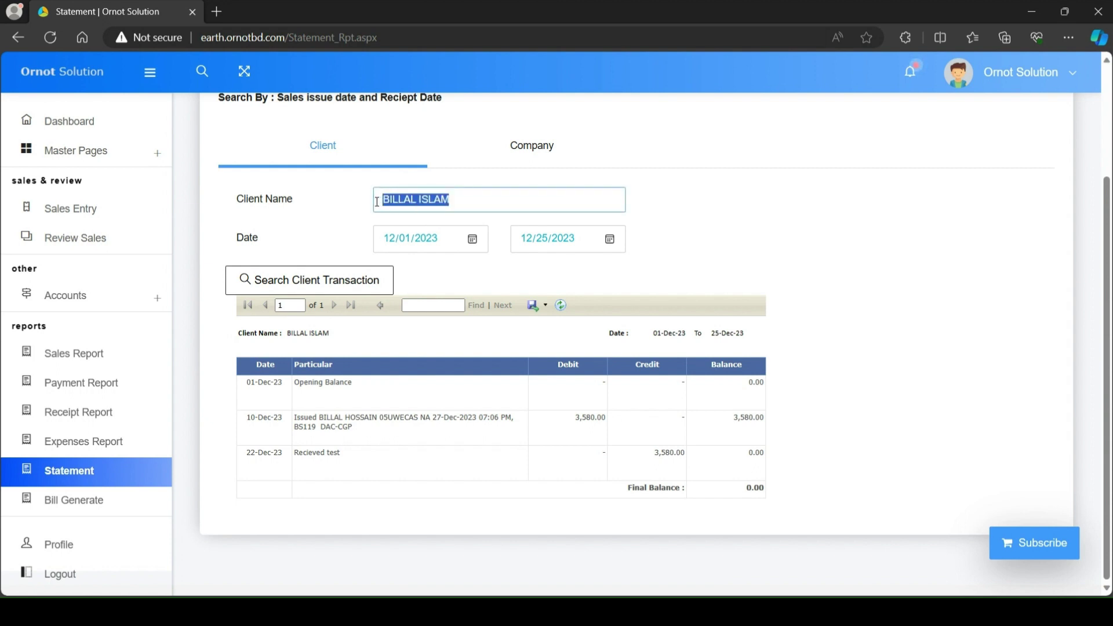
# Step: Replace the client with one found by typing S and search their transactions
pyautogui.press('BackSpace')
pyautogui.write('S')
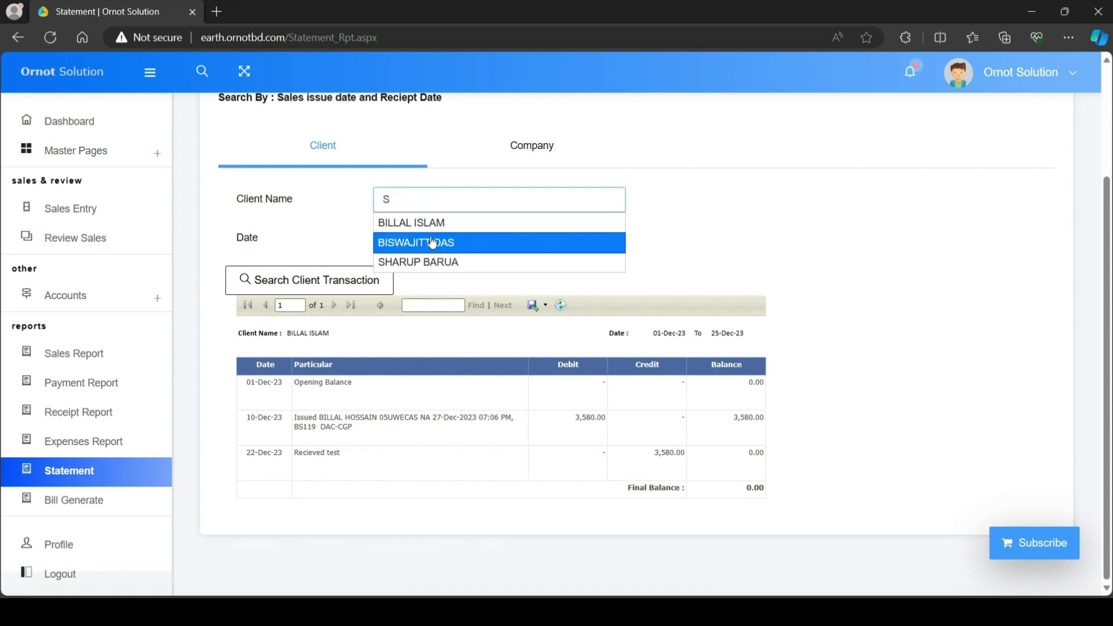
pyautogui.click(432, 262)
pyautogui.click(358, 282)
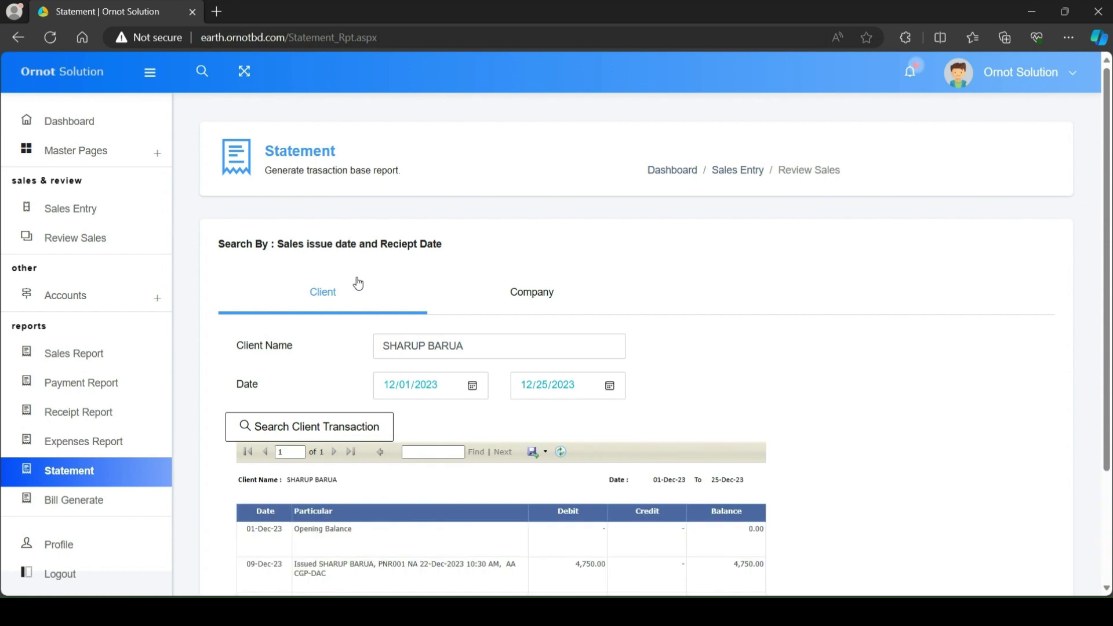
# Step: Point out the 09-Dec-23 ticket entry, 50.00 discount credit and 4,700.00 final balance
pyautogui.scroll(-3, 615, 411)
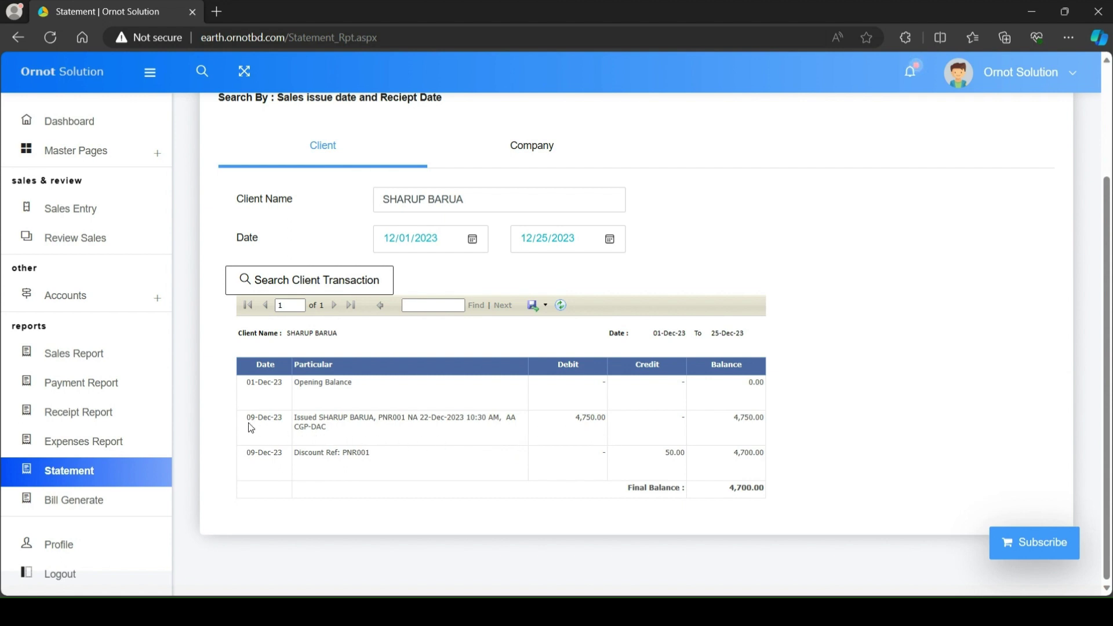
pyautogui.moveTo(246, 419); pyautogui.dragTo(482, 429)
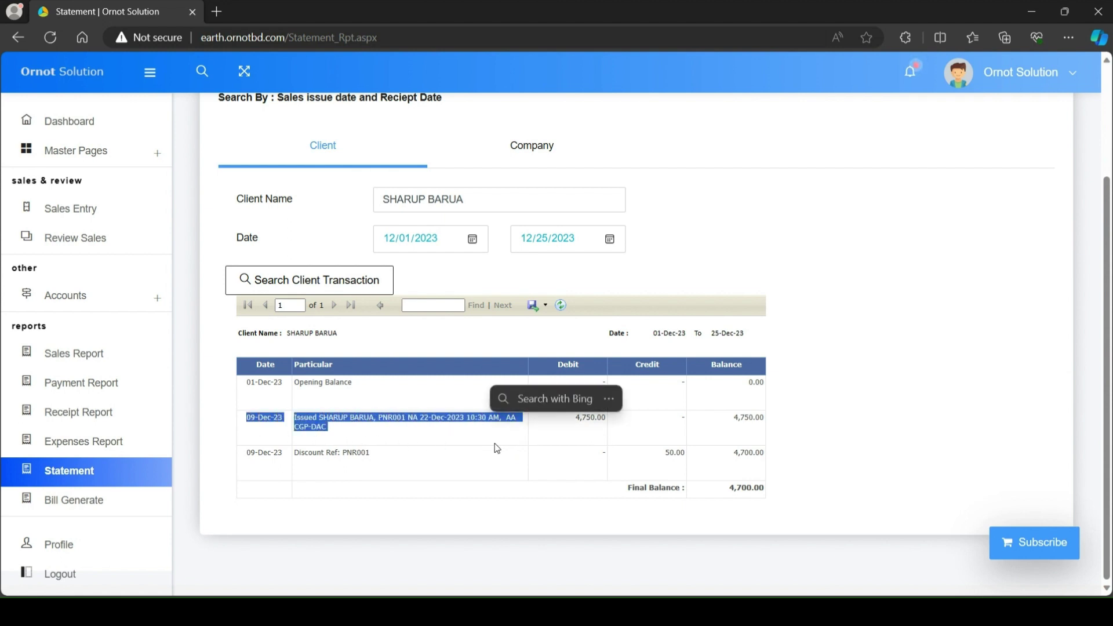
pyautogui.click(493, 449)
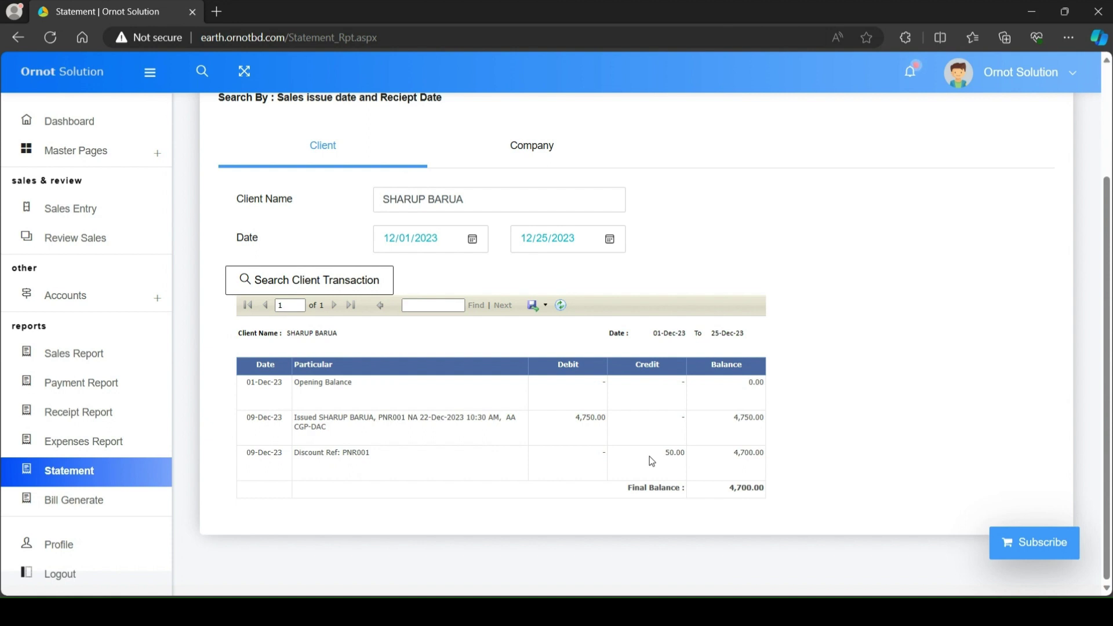
pyautogui.moveTo(652, 456); pyautogui.dragTo(683, 455)
pyautogui.click(723, 472)
pyautogui.moveTo(619, 497); pyautogui.dragTo(786, 499)
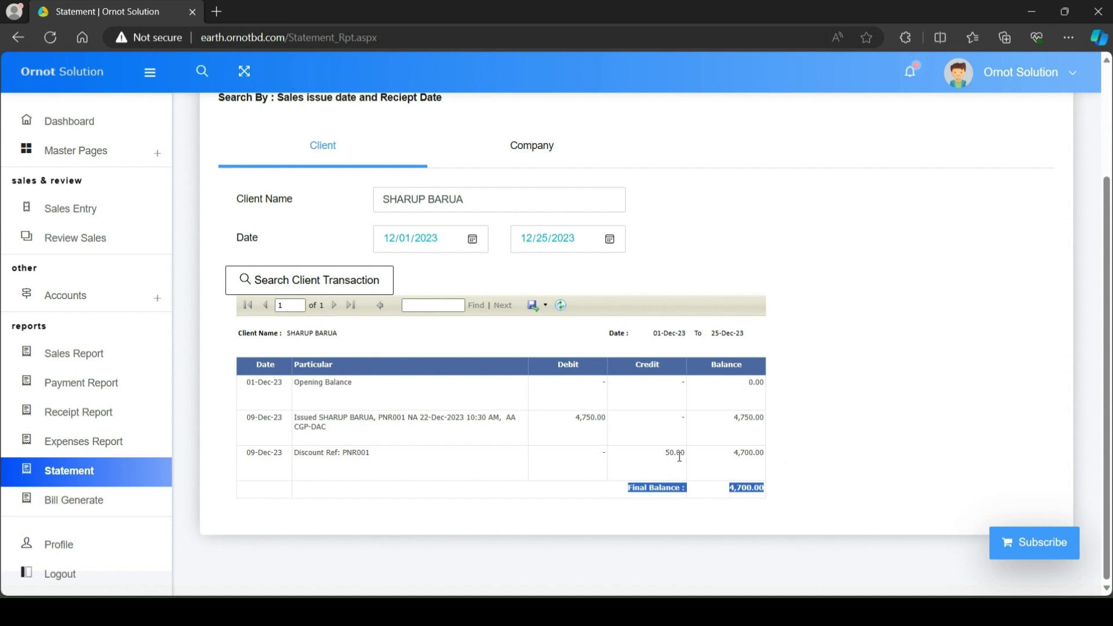
pyautogui.click(642, 463)
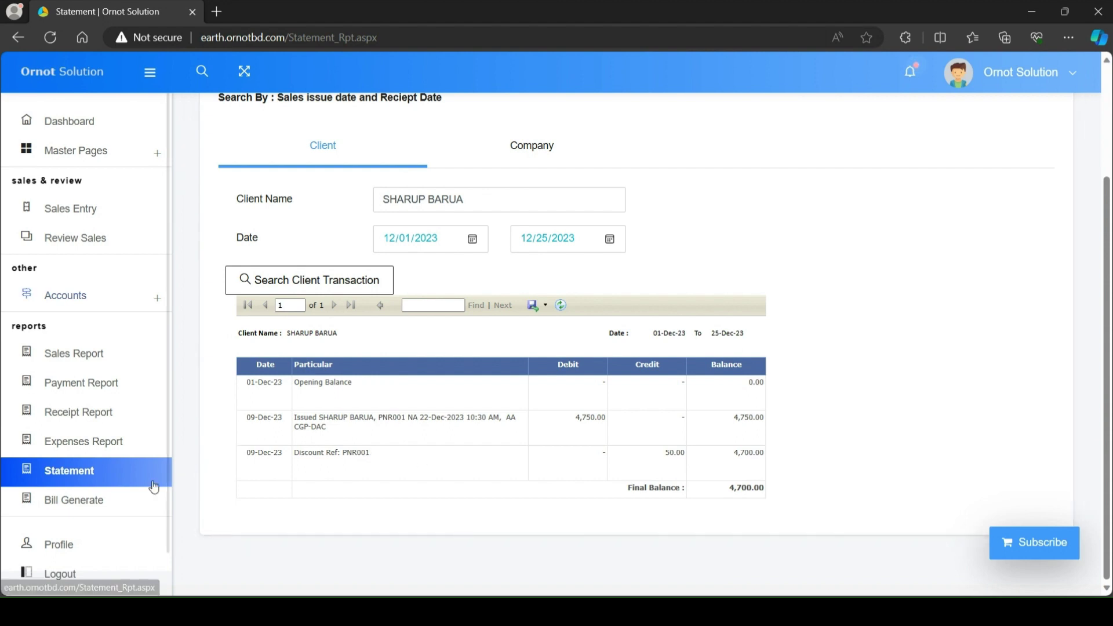
pyautogui.click(119, 509)
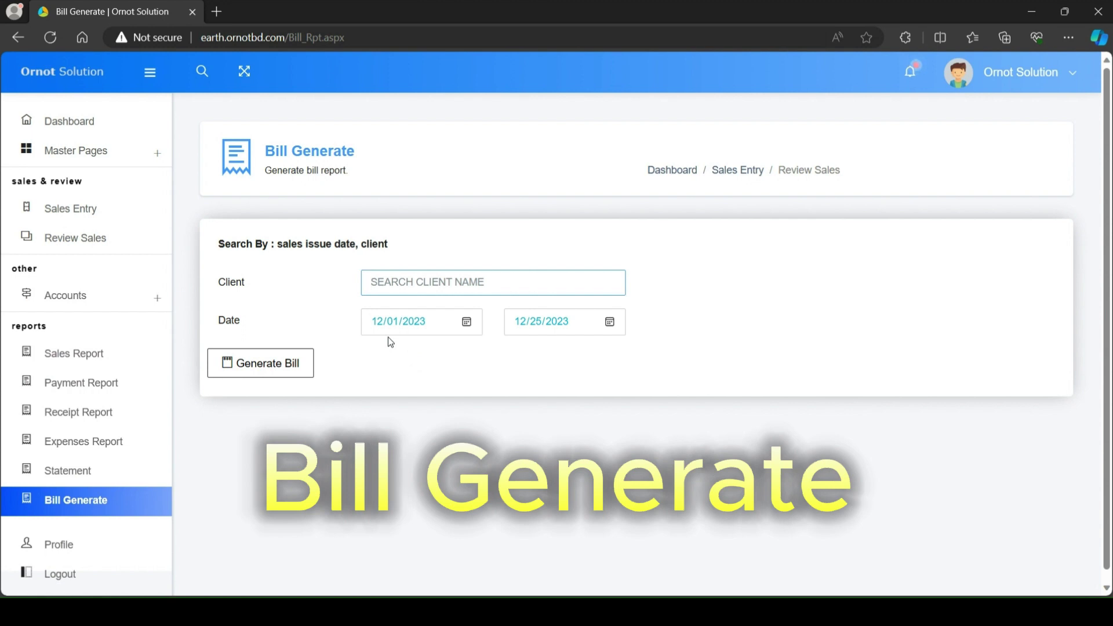
# Step: Generate a bill for a 'B' client from autocomplete for 12/01/2023 to 12/25/2023
pyautogui.click(80, 482)
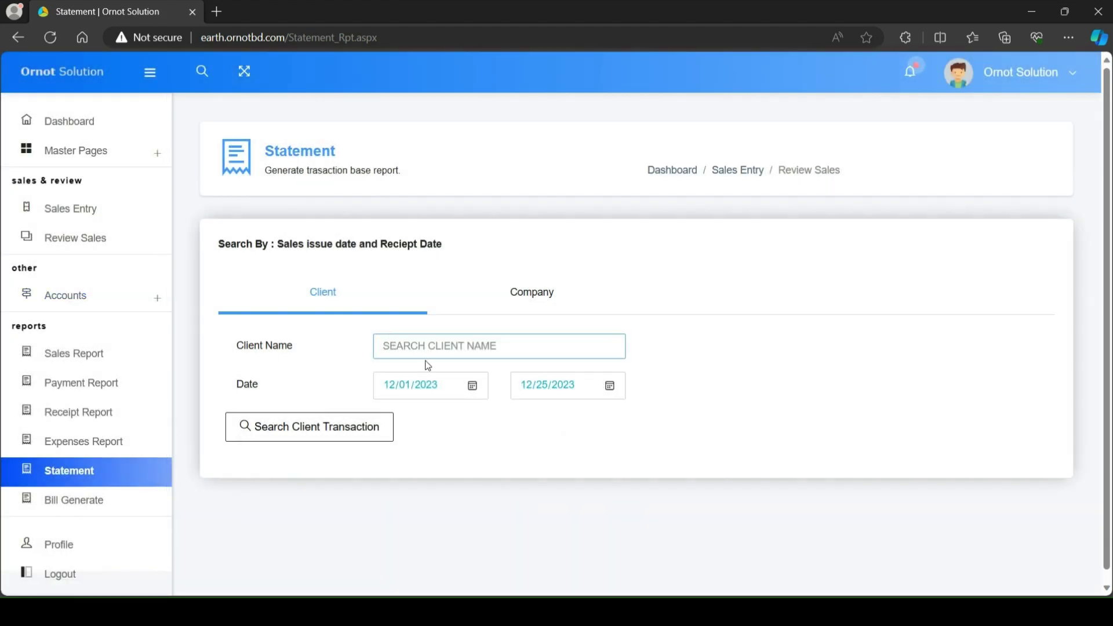
pyautogui.click(121, 508)
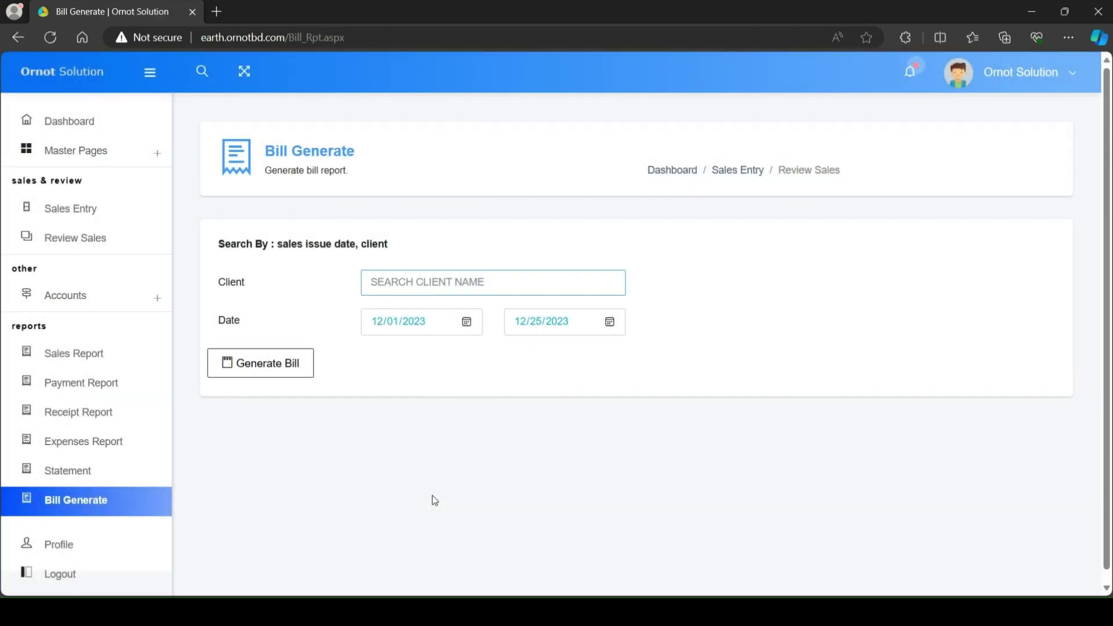
pyautogui.write('B')
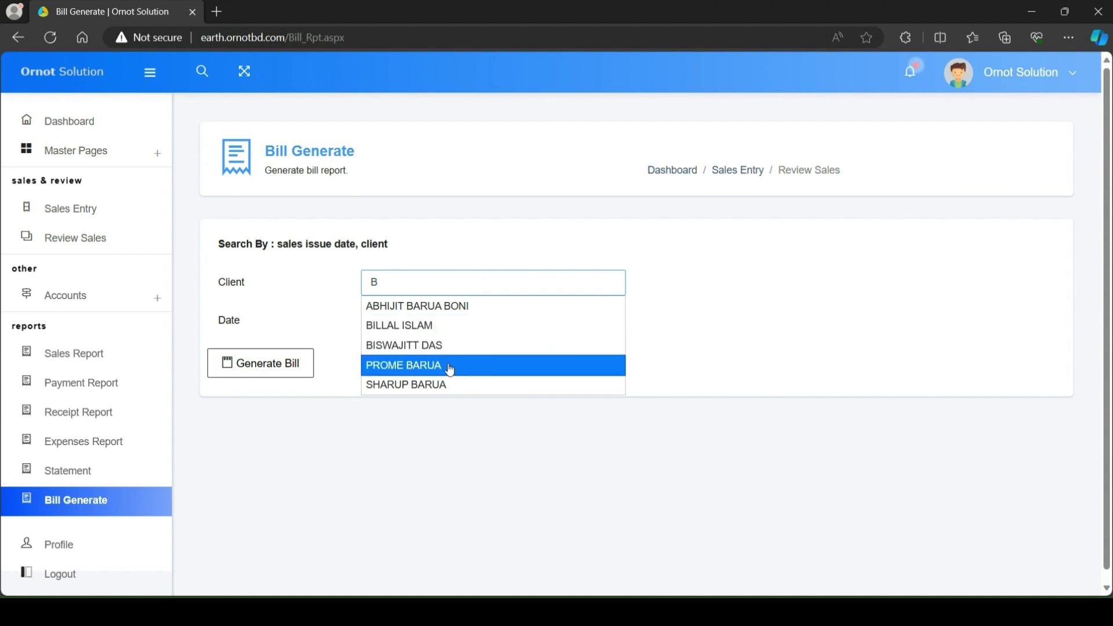
pyautogui.click(452, 329)
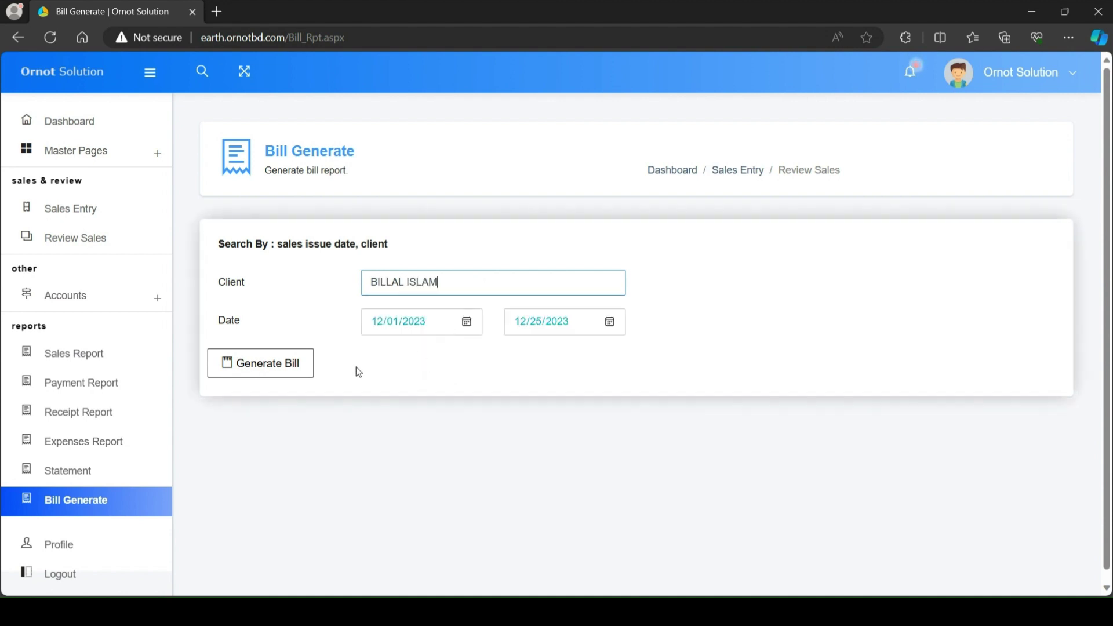
pyautogui.click(294, 368)
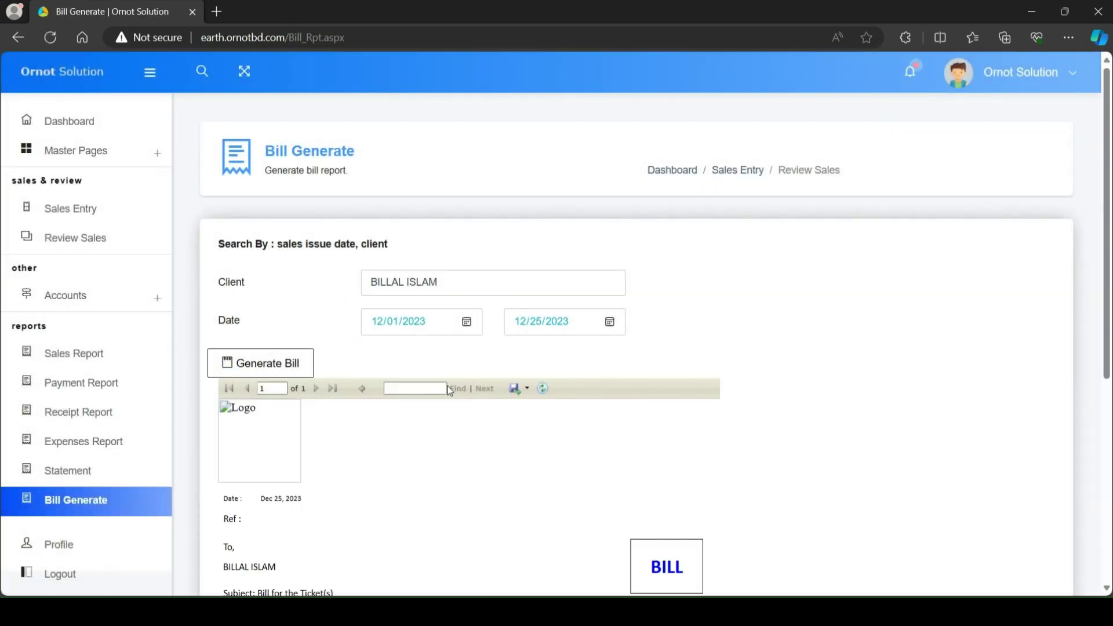
# Step: Scroll through the 3,580.00 BDT bill and highlight the footer's address and contact details
pyautogui.scroll(-3, 511, 448)
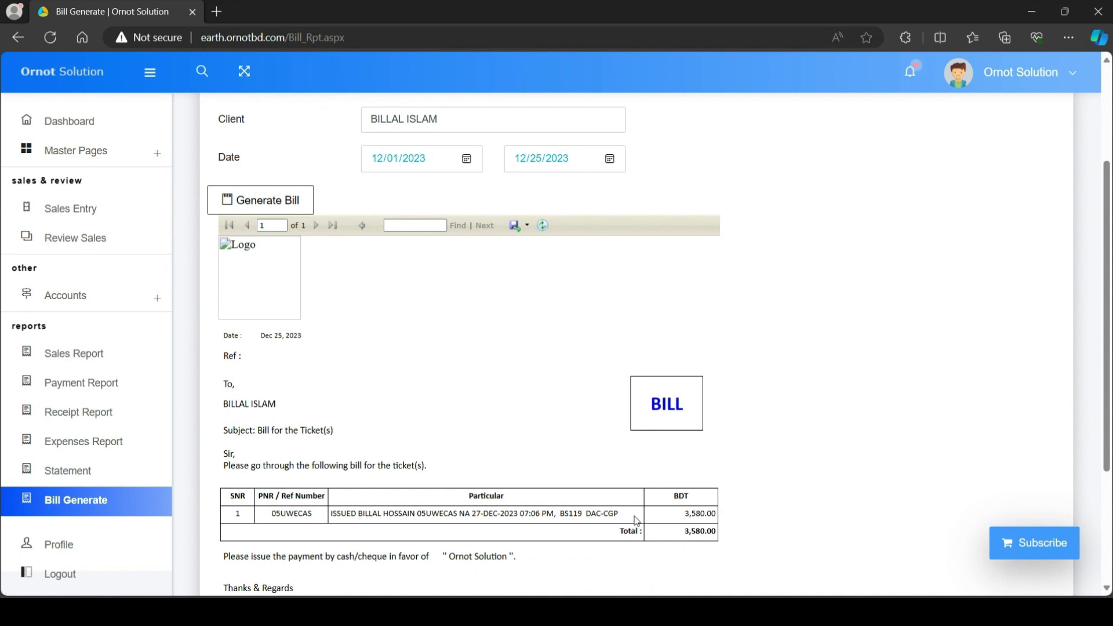
pyautogui.scroll(-3, 510, 453)
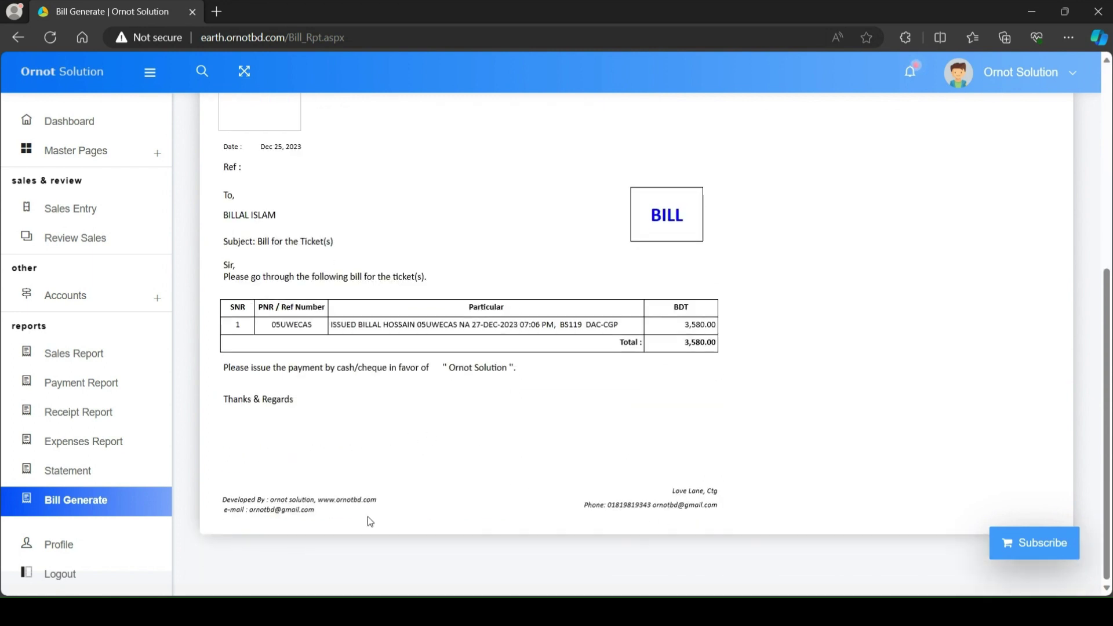
pyautogui.moveTo(673, 491); pyautogui.dragTo(717, 494)
pyautogui.click(604, 524)
pyautogui.moveTo(573, 504); pyautogui.dragTo(725, 508)
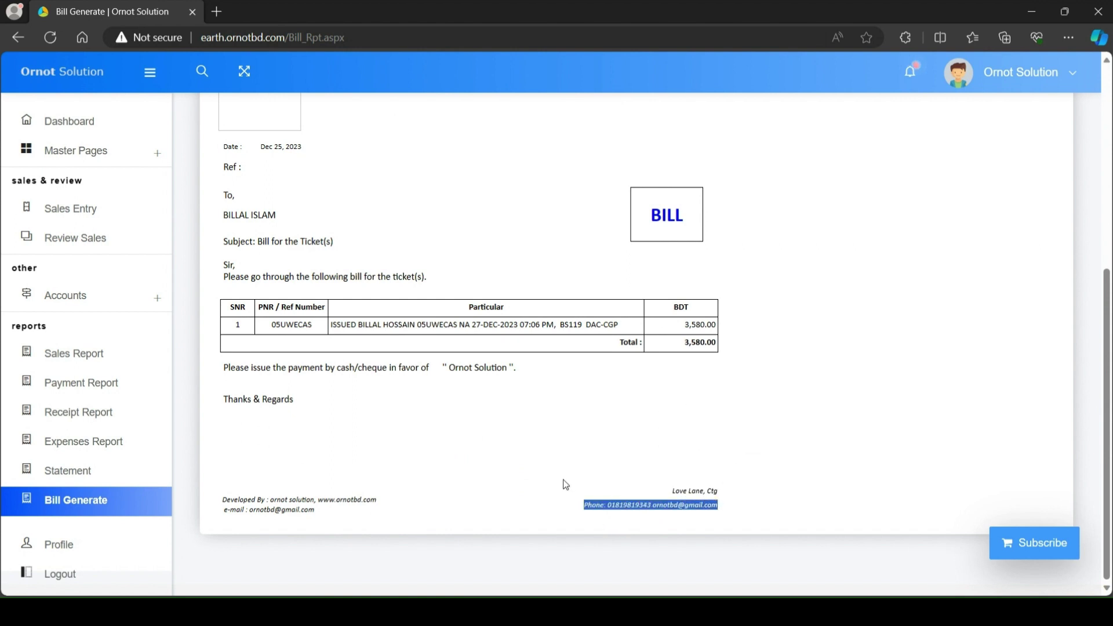
pyautogui.scroll(5, 566, 485)
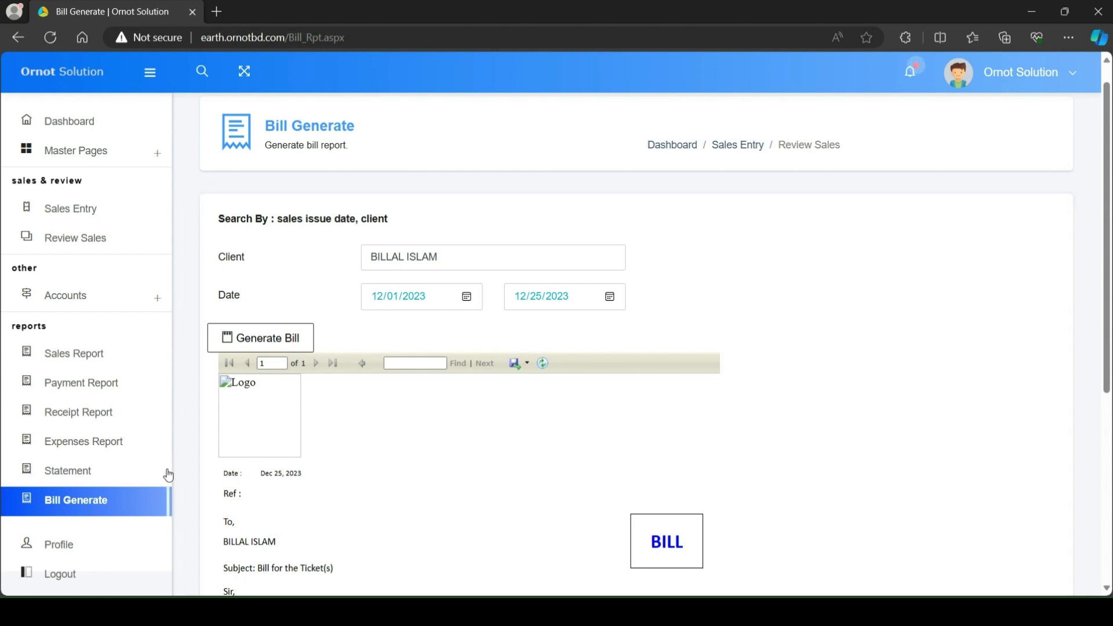
pyautogui.scroll(-1, 169, 475)
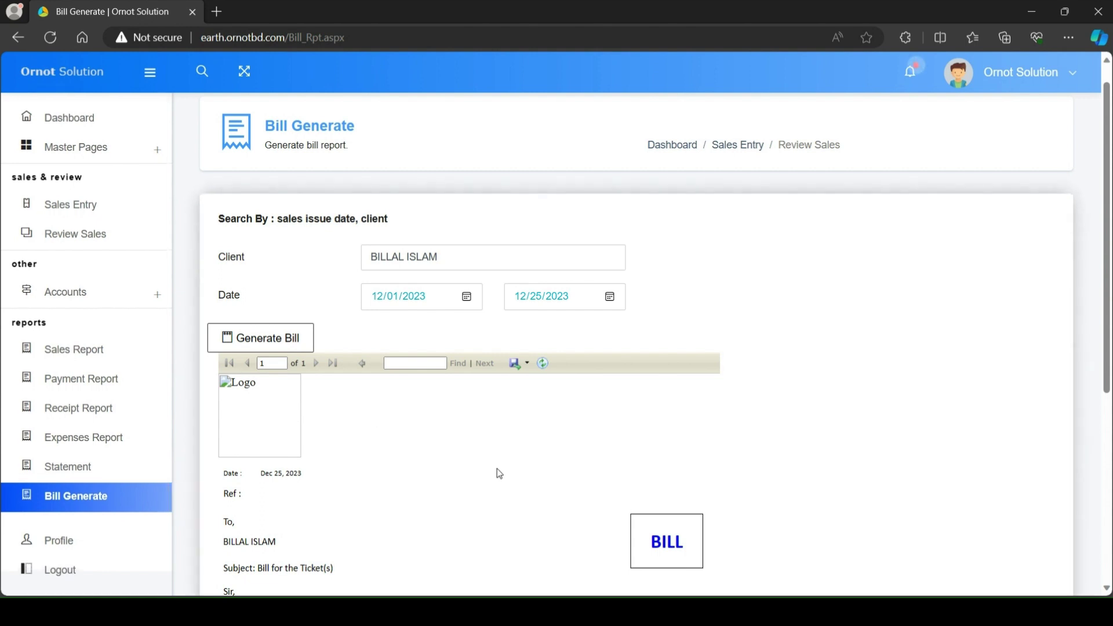
pyautogui.scroll(-5, 499, 473)
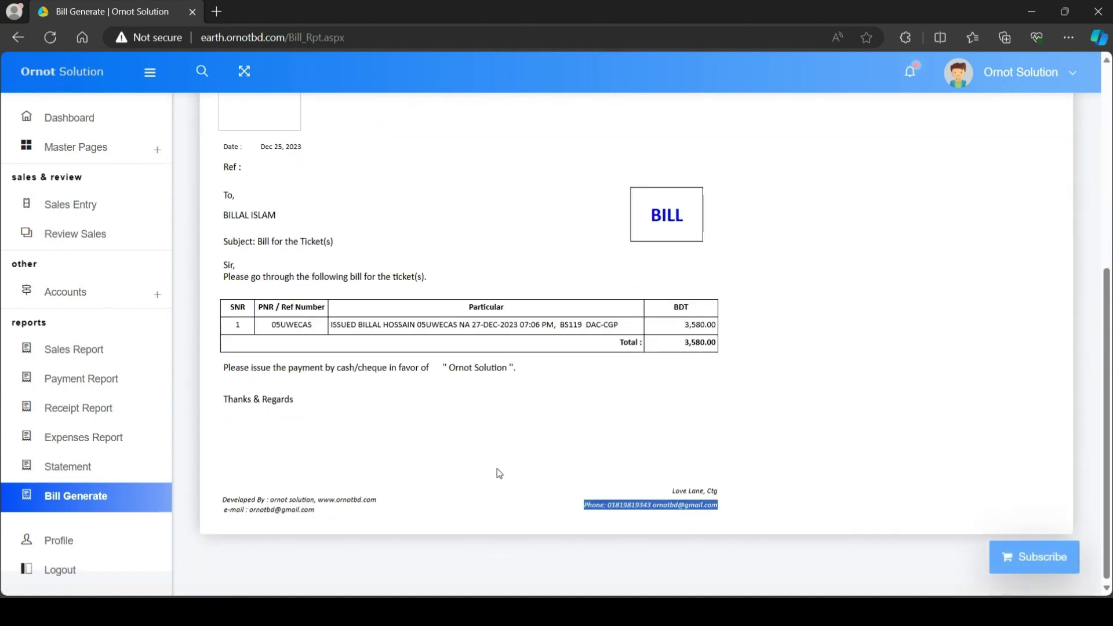
pyautogui.tripleClick(667, 504)
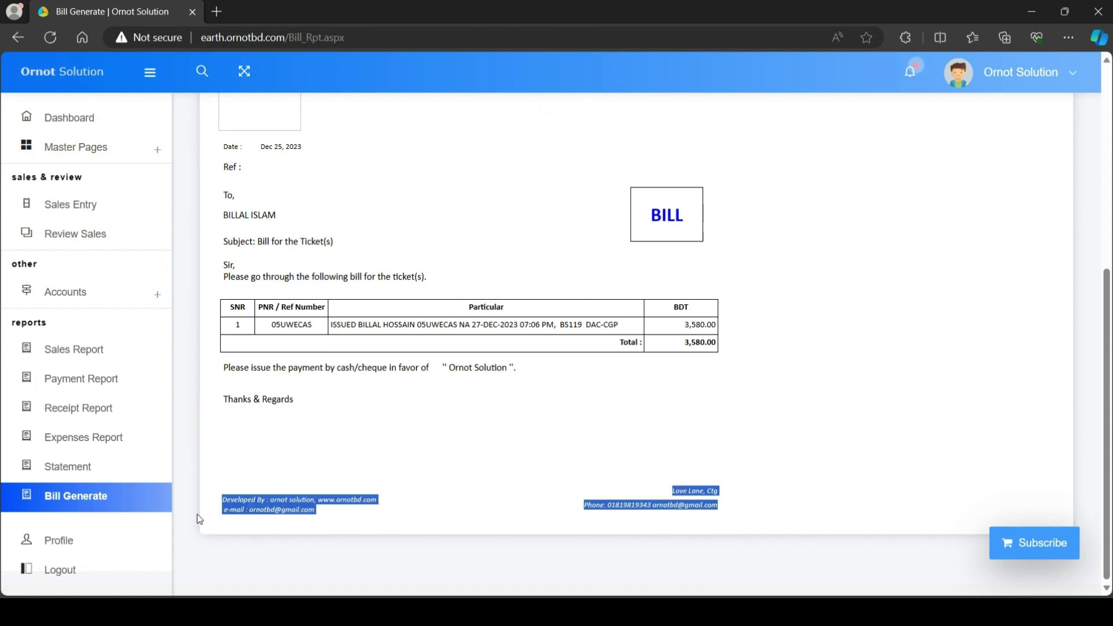
# Step: Open the Profile page and highlight the saved profile name, address and mobile number
pyautogui.click(78, 548)
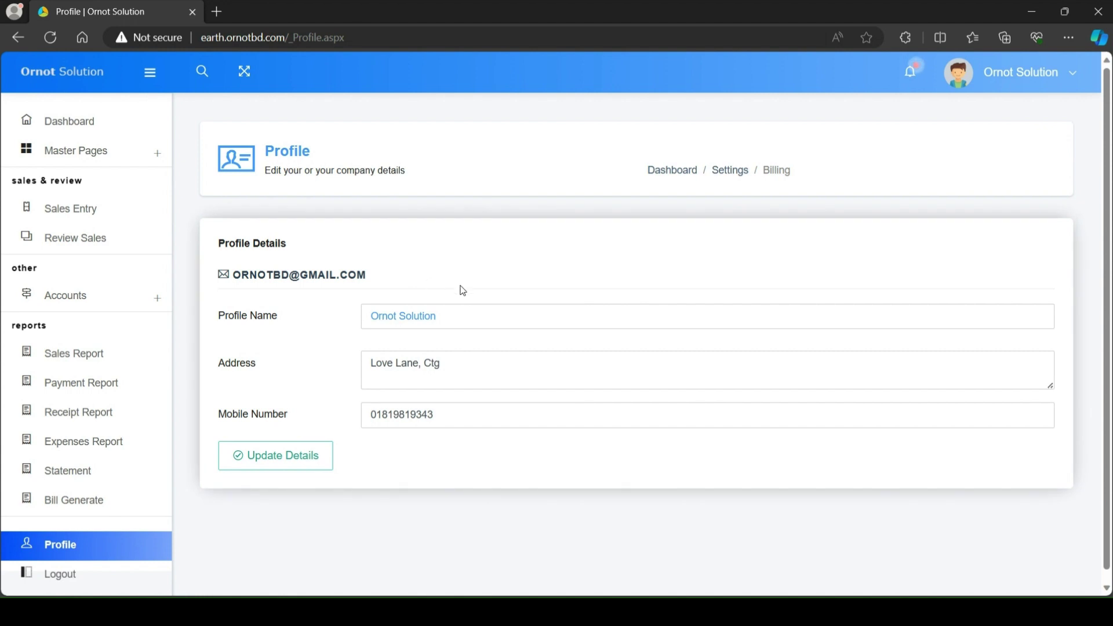
pyautogui.moveTo(472, 320); pyautogui.dragTo(366, 313)
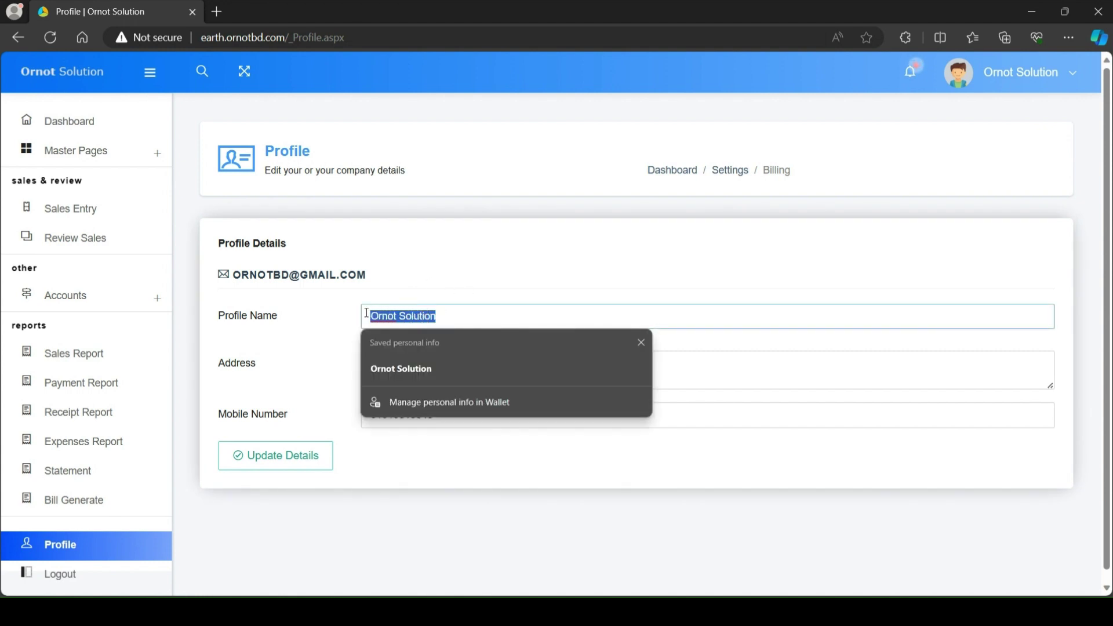
pyautogui.click(712, 347)
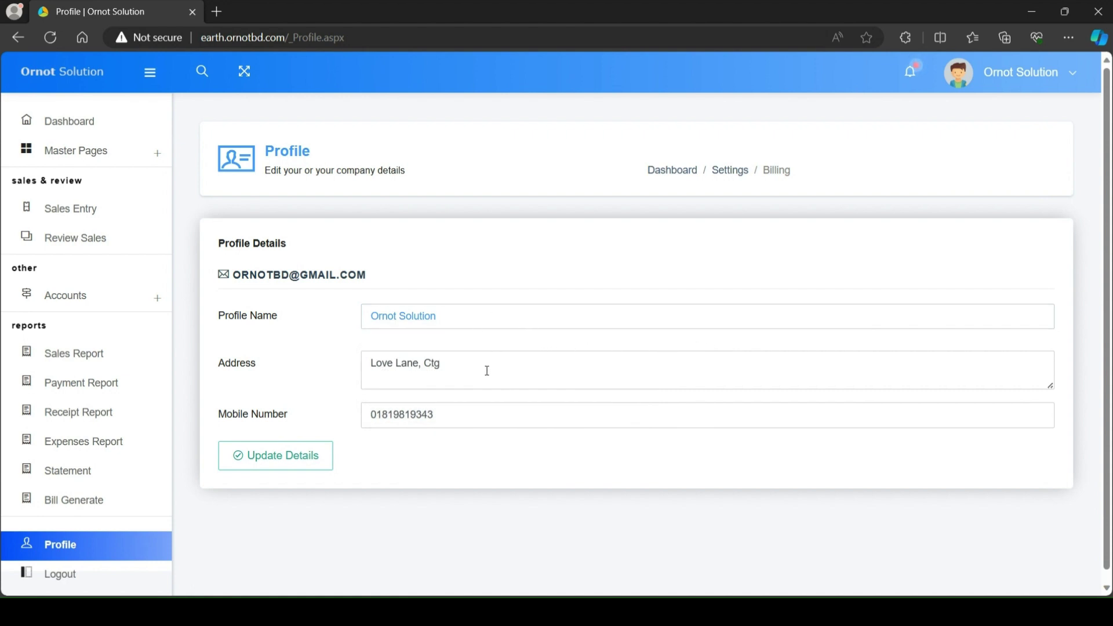
pyautogui.moveTo(485, 367); pyautogui.dragTo(347, 361)
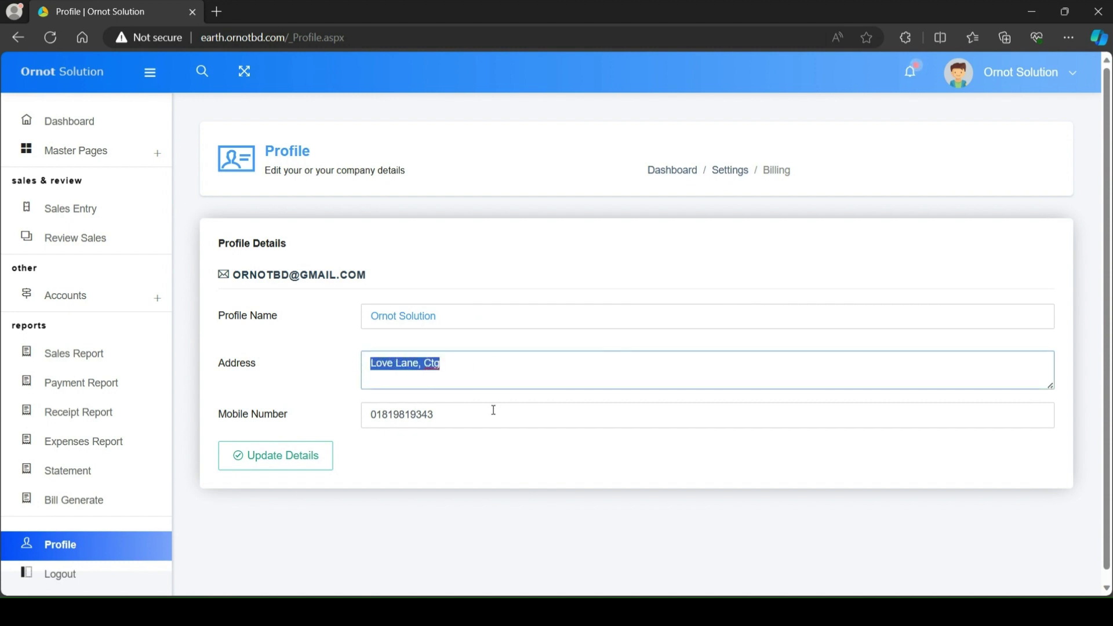
pyautogui.moveTo(377, 414); pyautogui.dragTo(346, 412)
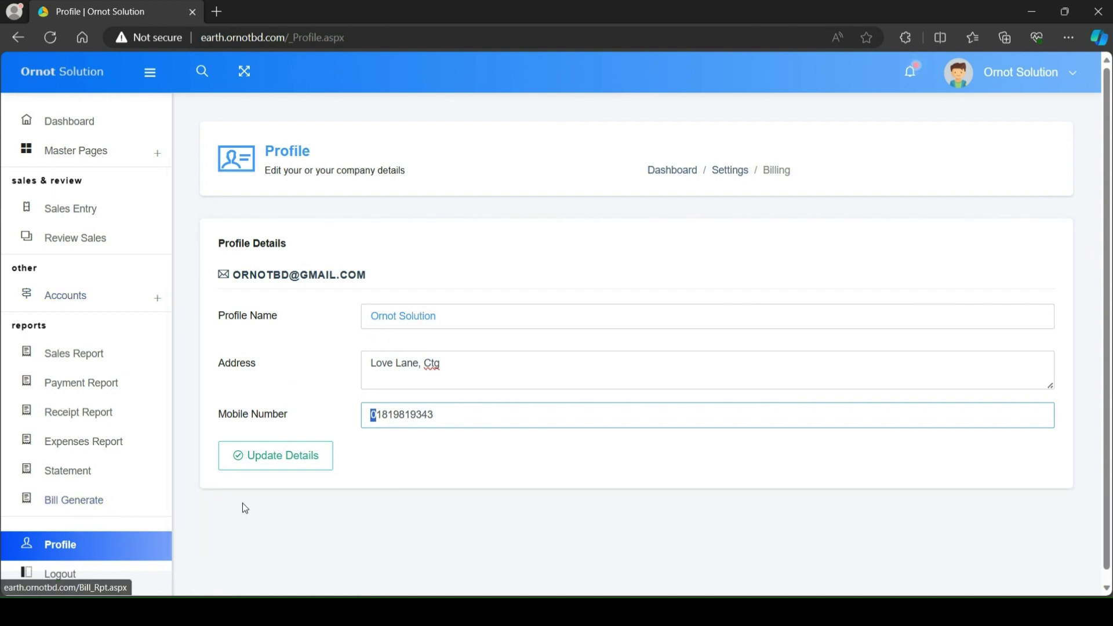
# Step: Visit the Settings page briefly, then go back to the Sales Report page
pyautogui.click(729, 171)
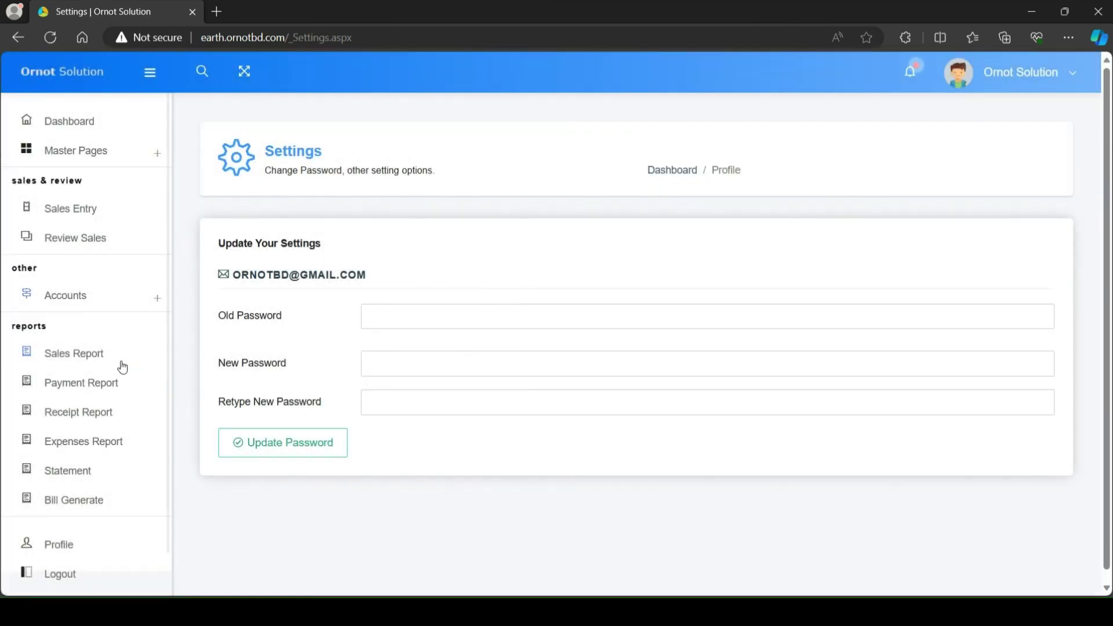
pyautogui.click(90, 358)
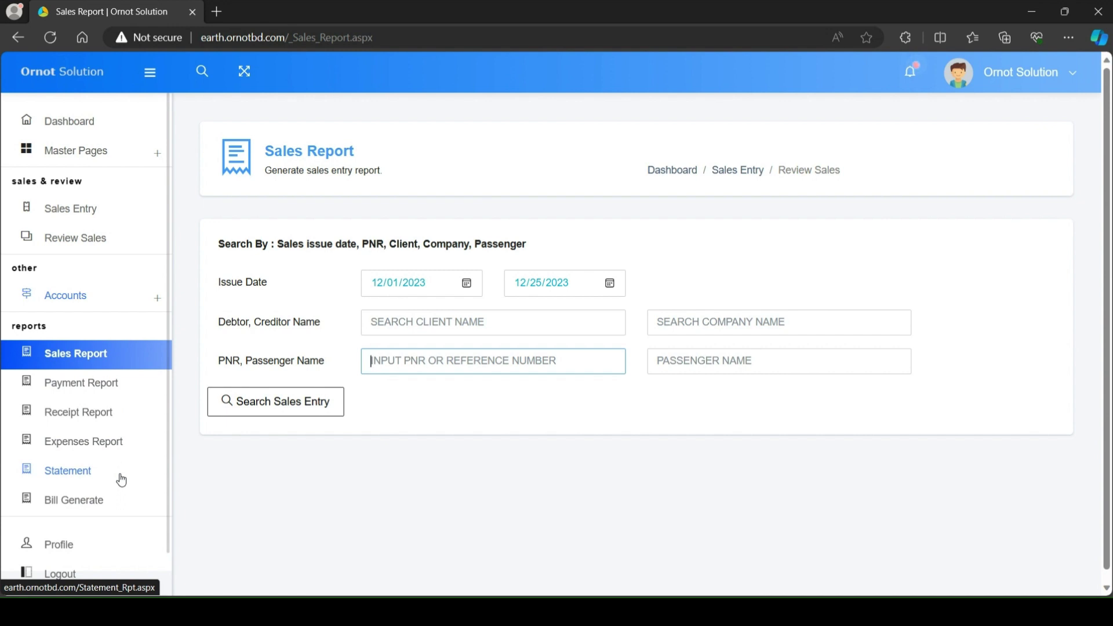
# Step: Go back to the Profile page, then move on to the password Settings page
pyautogui.click(78, 550)
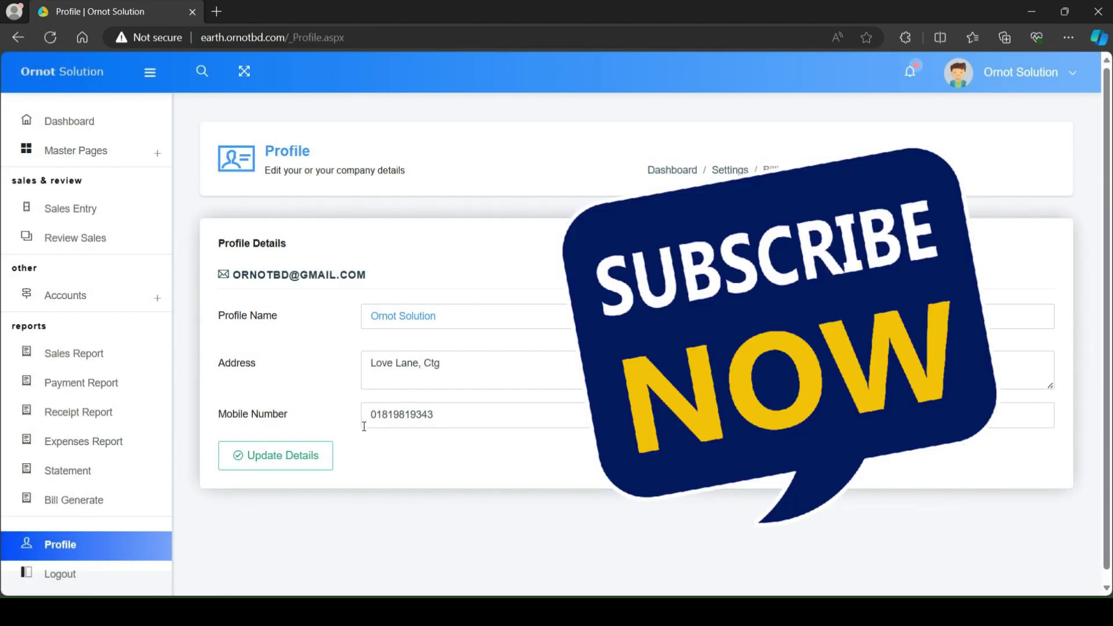
pyautogui.click(92, 502)
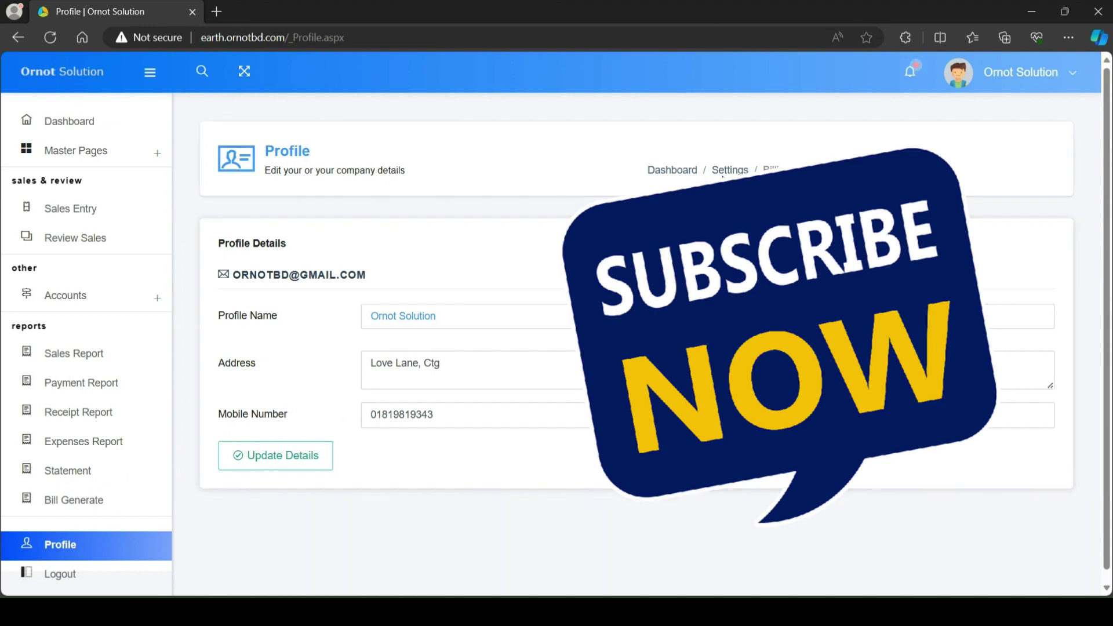